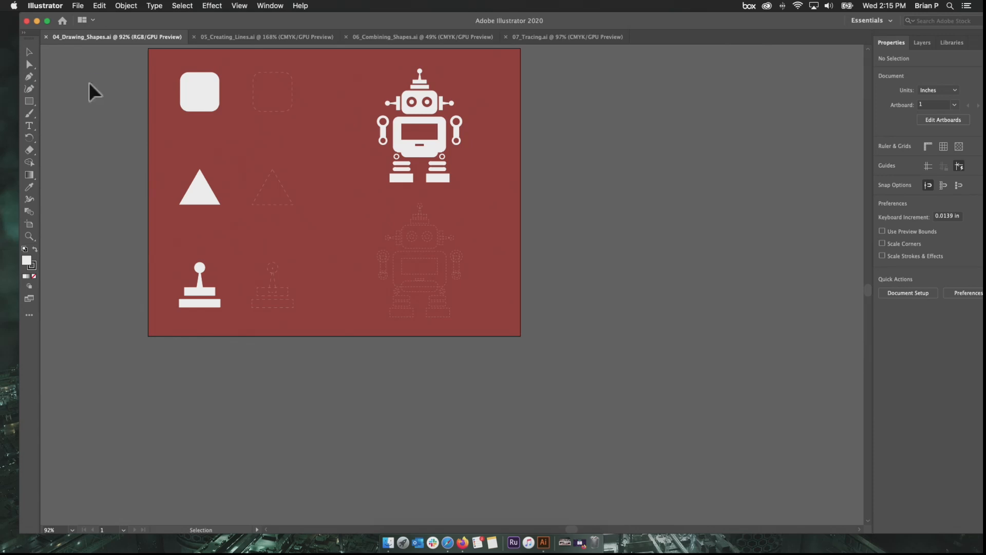
- Open the setup dialog for a new document
click(76, 10)
click(126, 88)
click(78, 5)
mouse_move(103, 47)
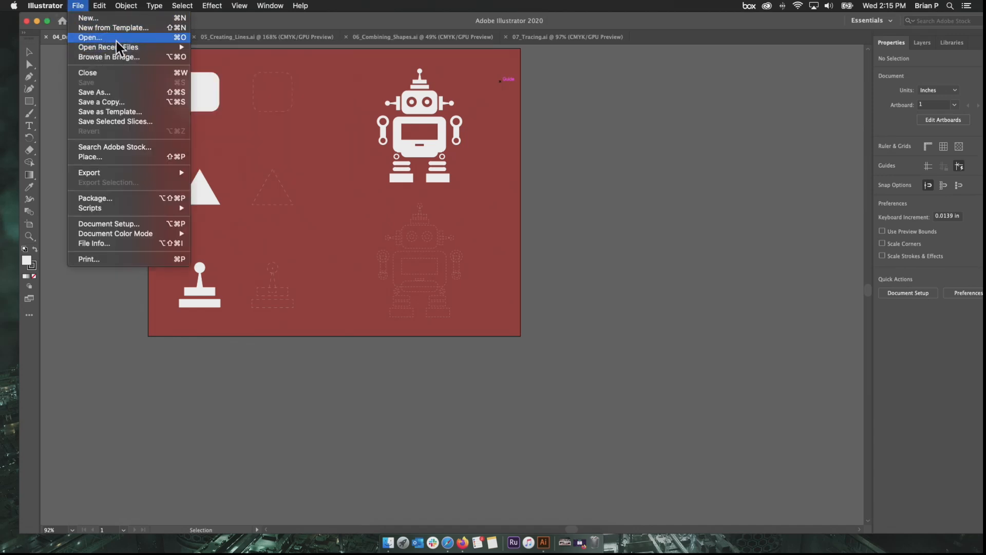
click(109, 19)
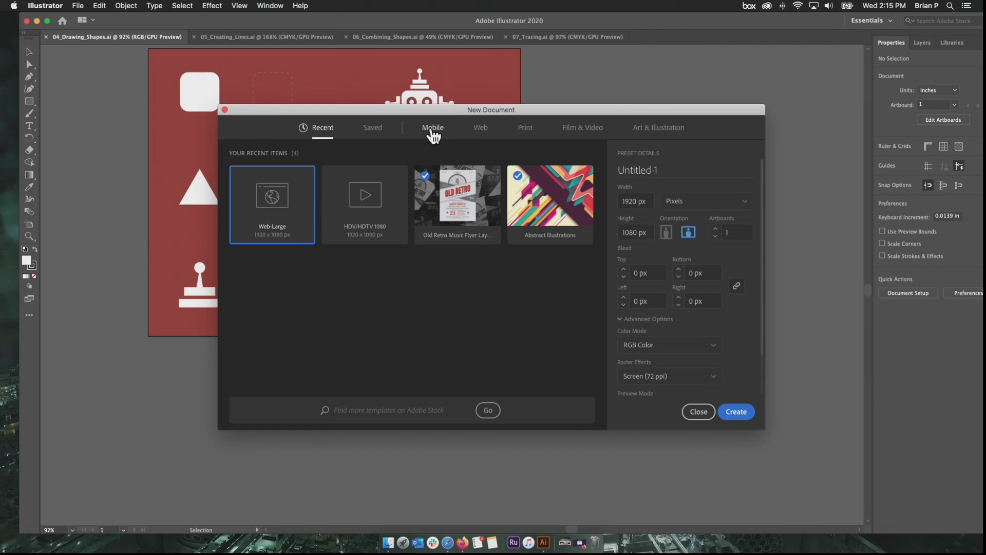
- Review the blank document presets for Mobile, Web, Print, Film & Video and Art & Illustration
click(433, 128)
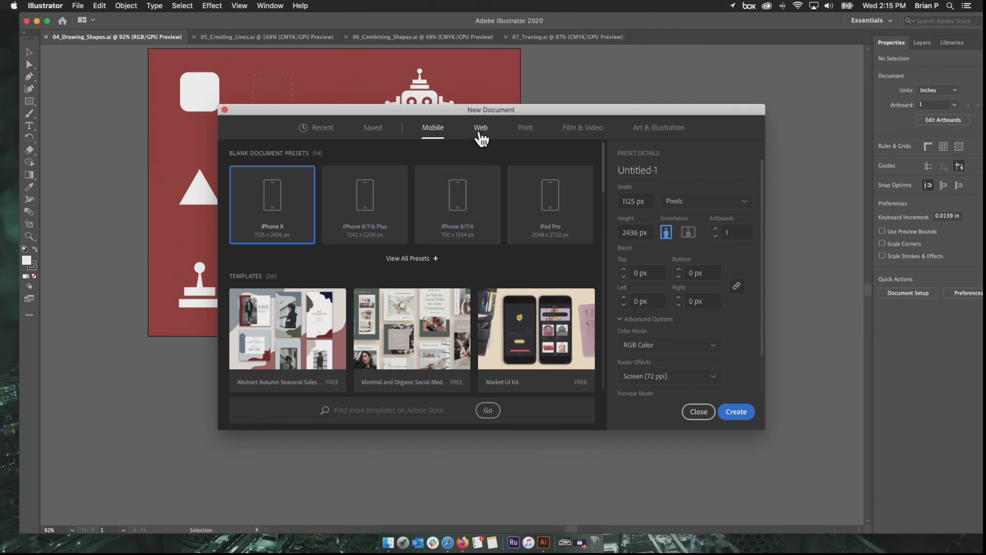
click(481, 128)
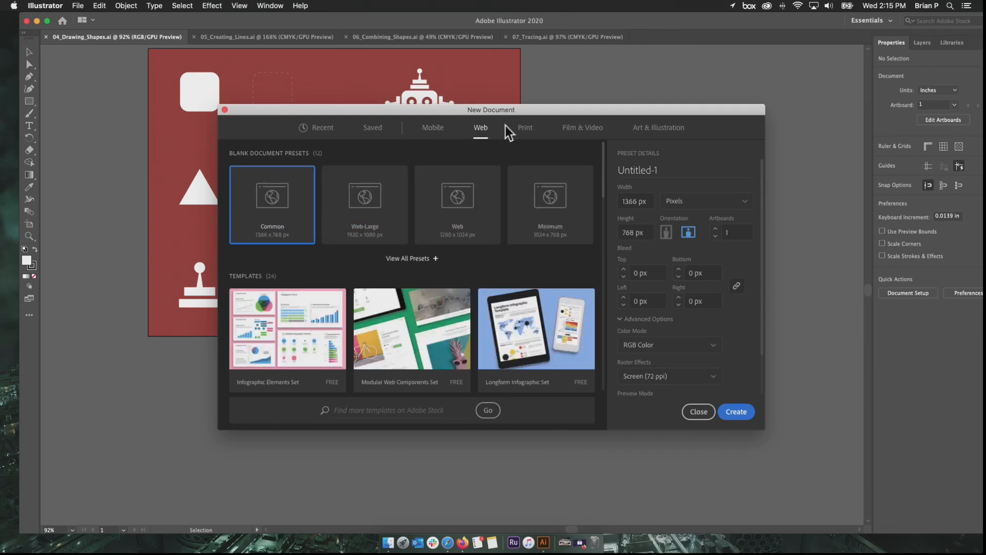
click(525, 128)
click(583, 130)
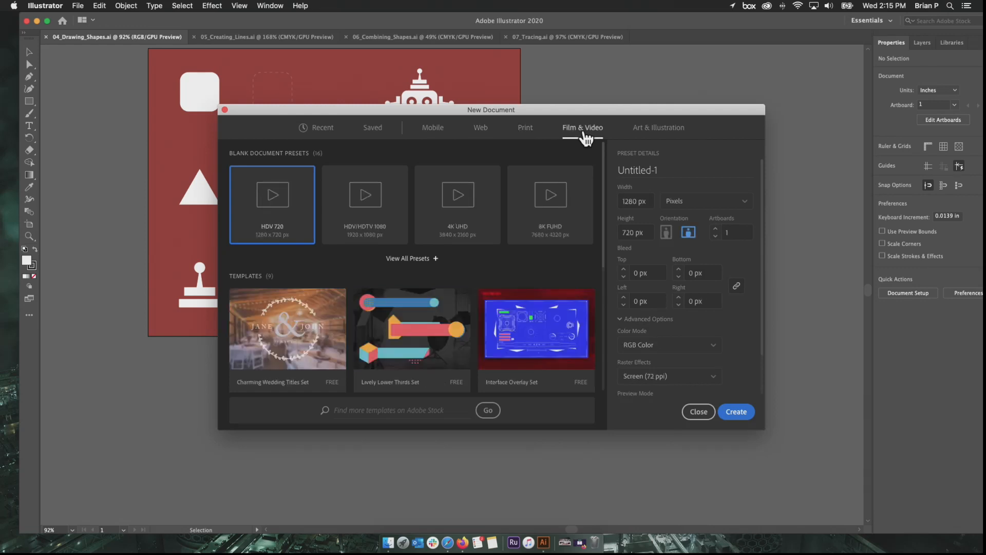
click(646, 135)
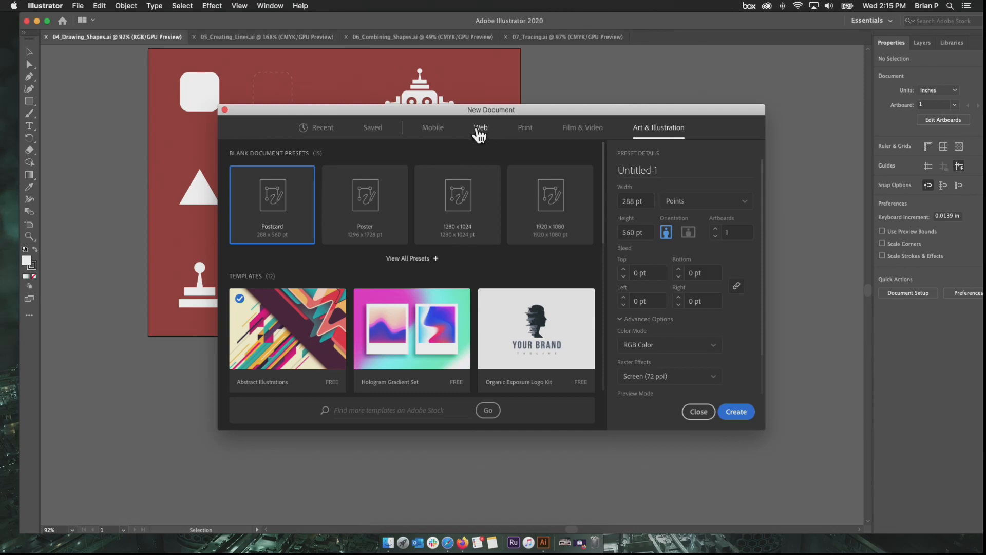
click(479, 134)
click(441, 132)
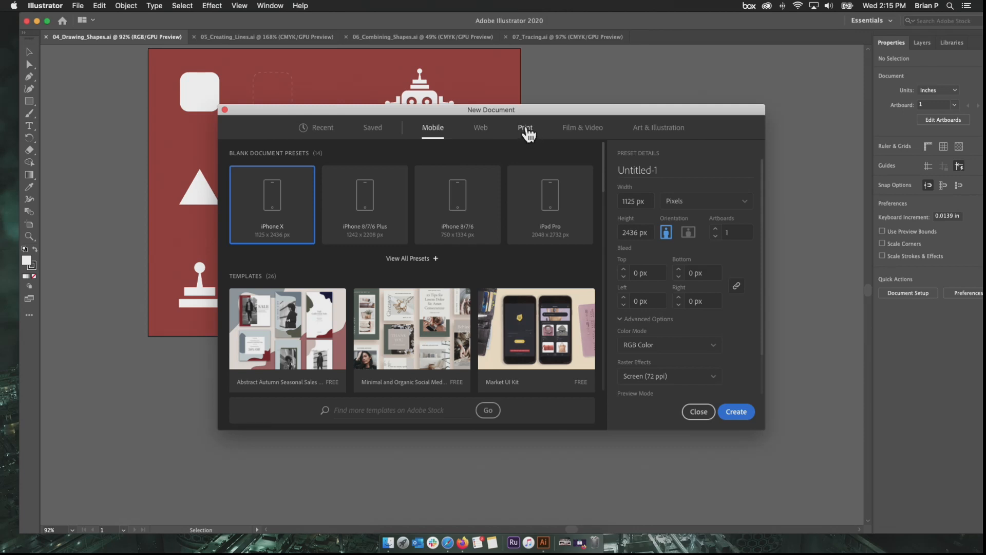
- Browse the ready-made templates in the Film & Video, Mobile and Art & Illustration categories
click(579, 139)
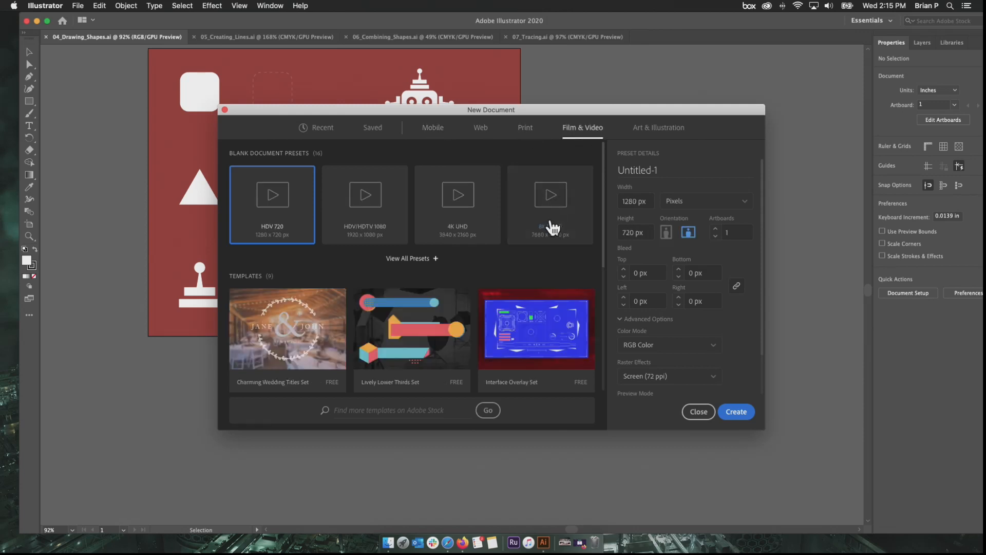
scroll(457, 320, down, 3)
scroll(459, 321, down, 3)
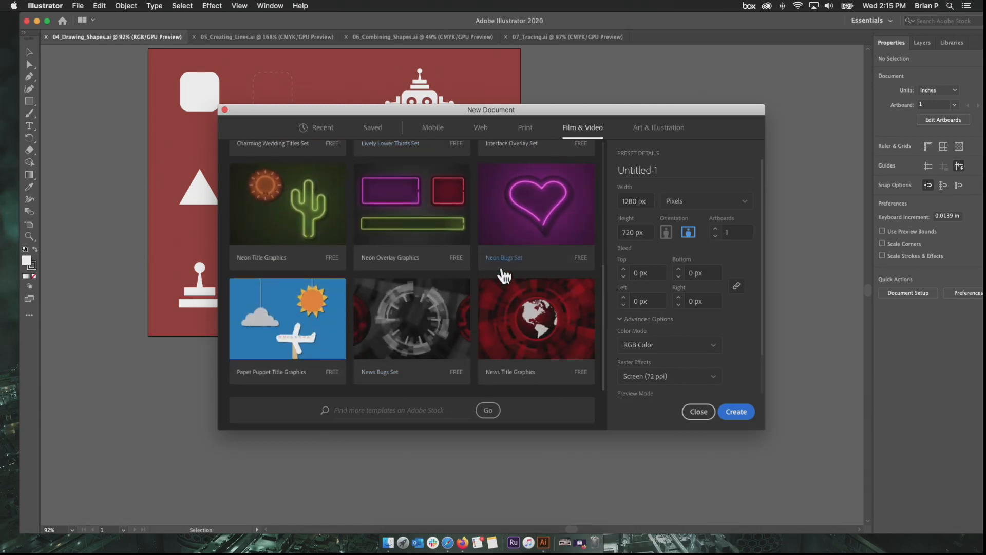
scroll(503, 276, up, 6)
click(442, 131)
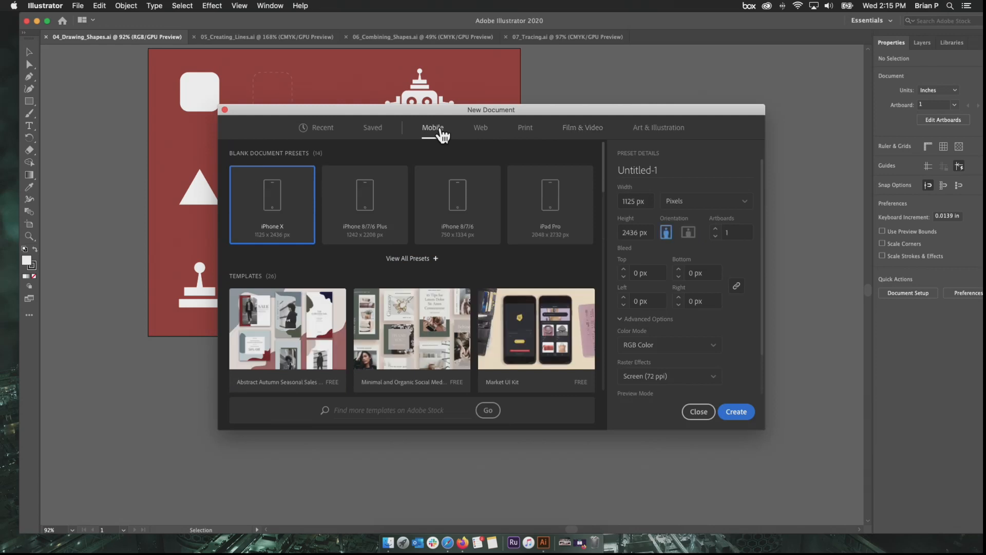
scroll(508, 309, down, 5)
scroll(508, 309, down, 1)
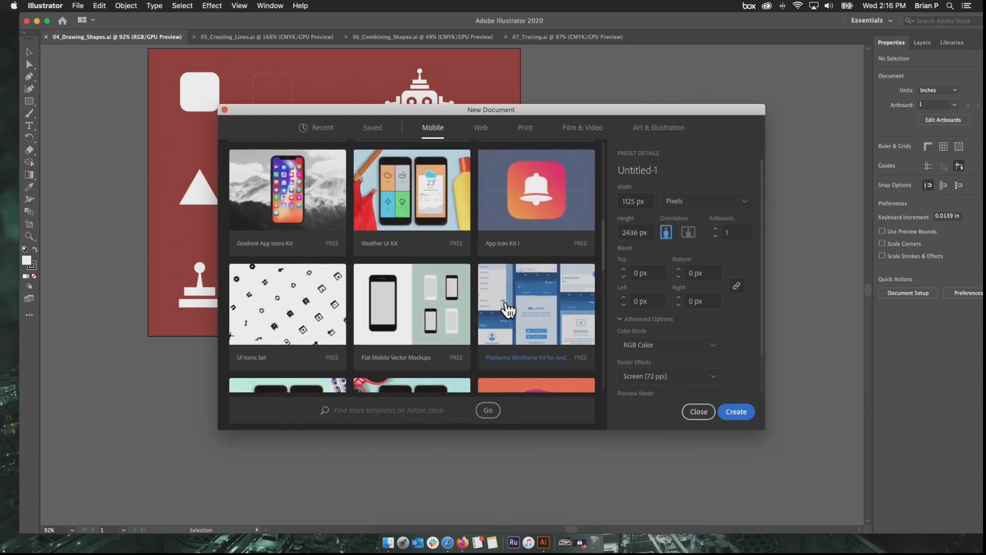
scroll(509, 310, up, 6)
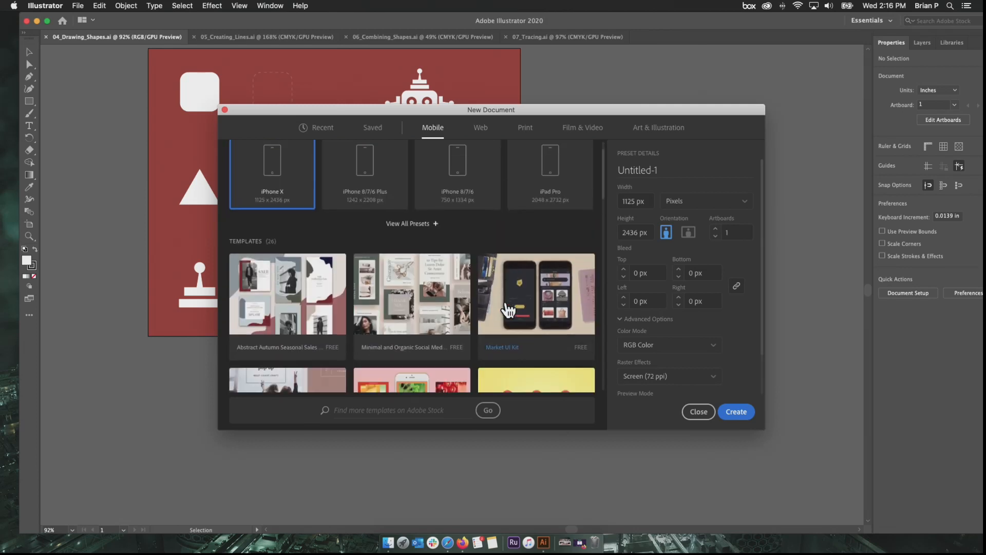
scroll(508, 309, down, 2)
scroll(508, 310, up, 4)
scroll(509, 310, down, 3)
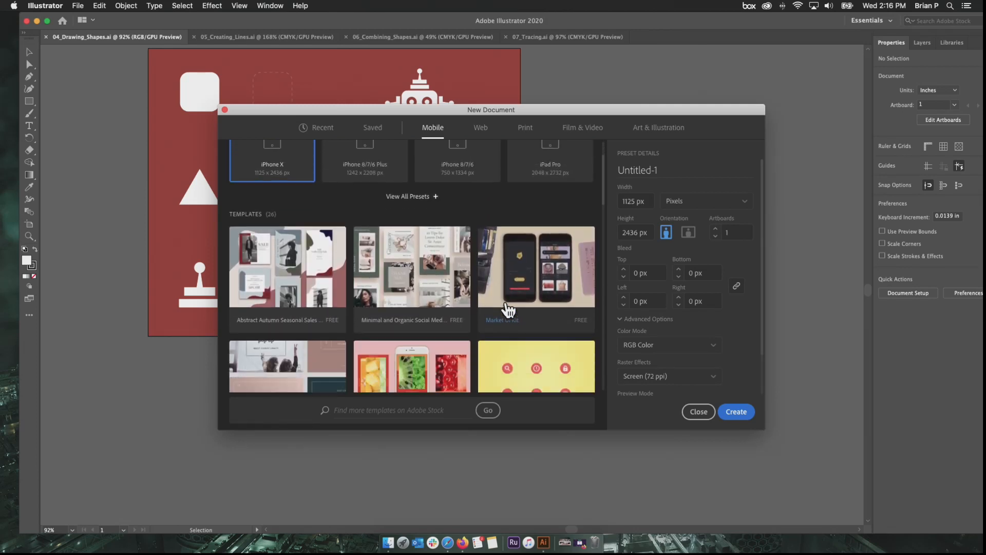
scroll(508, 310, down, 1)
scroll(542, 292, down, 5)
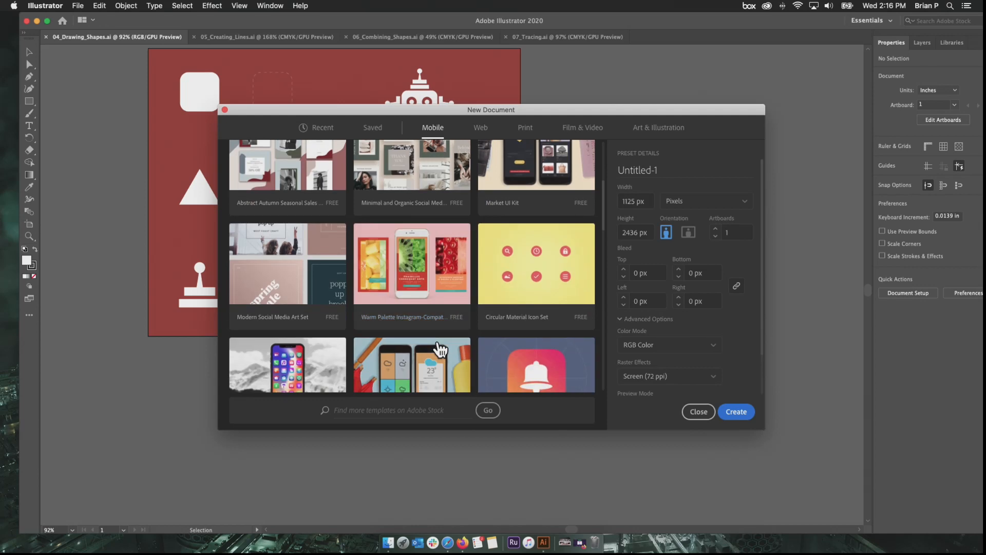
scroll(542, 292, up, 8)
click(636, 130)
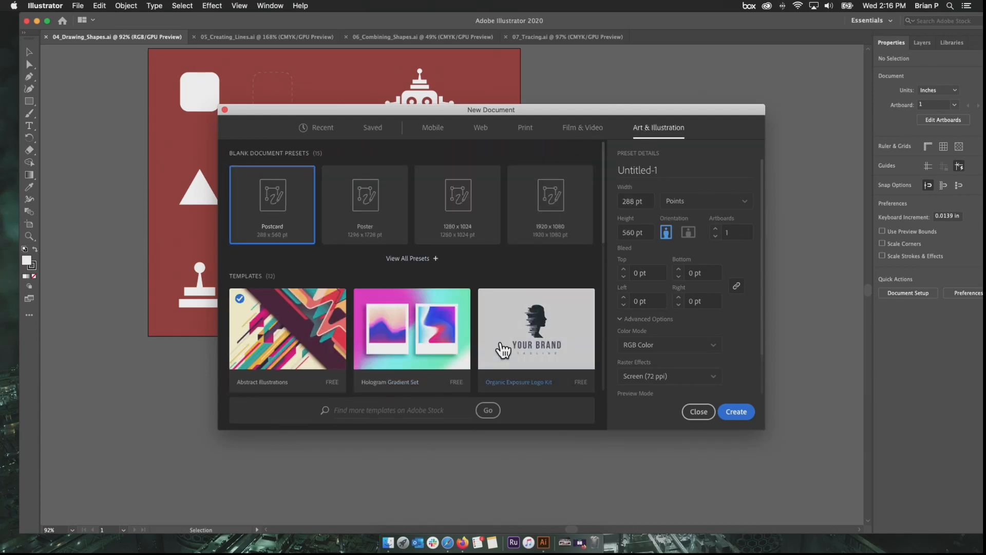
scroll(503, 360, down, 15)
scroll(495, 366, up, 15)
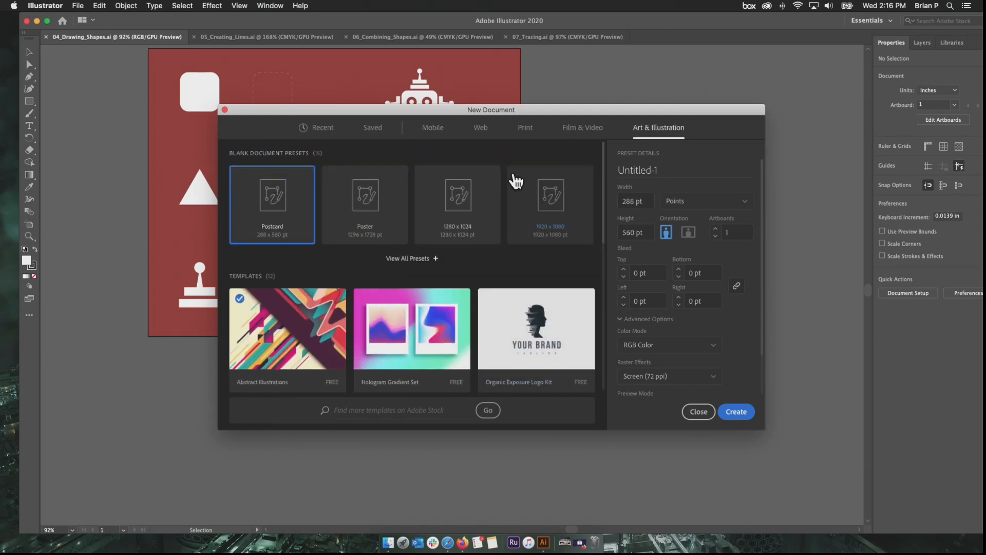
- Choose the Mobile category with its iPhone X preset and view the available measurement units, keeping Pixels
click(447, 136)
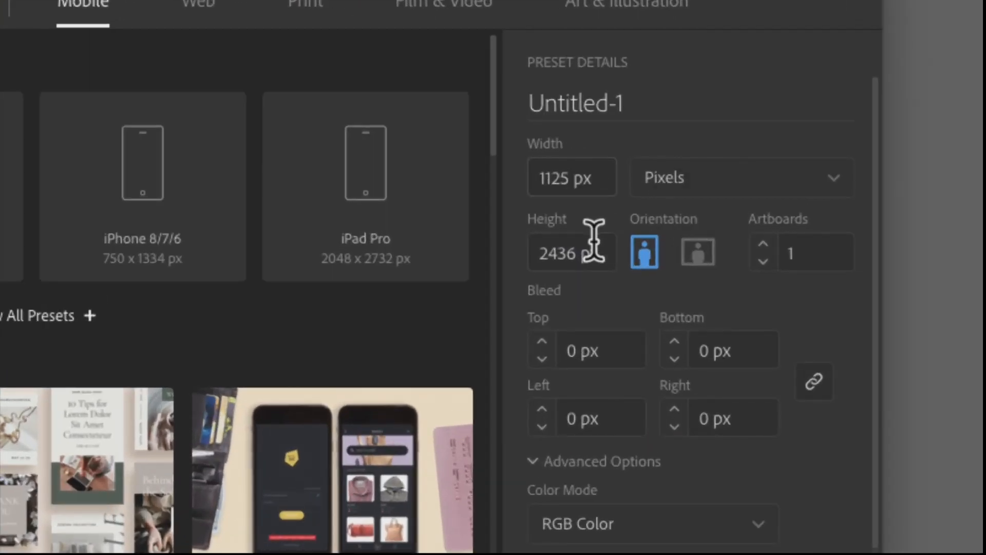
click(735, 181)
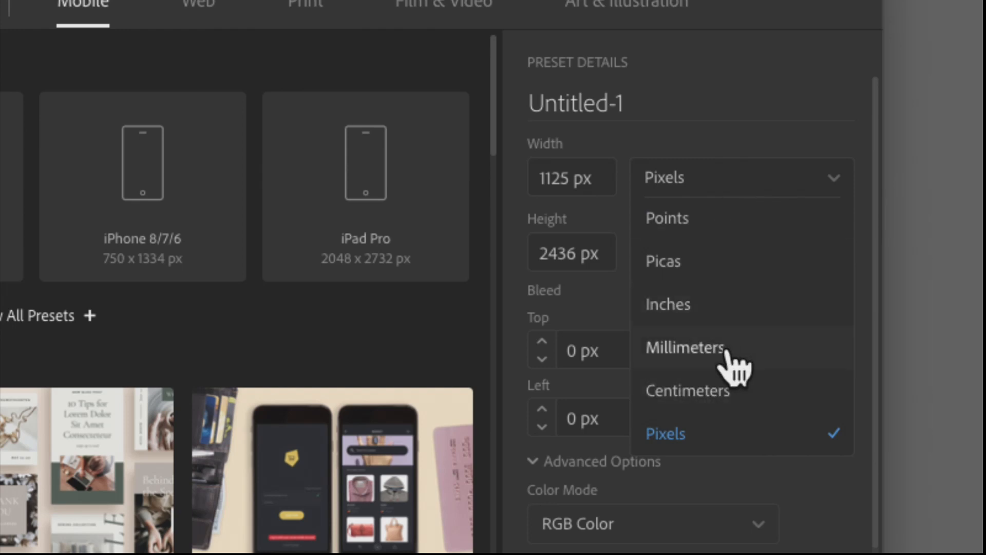
click(668, 174)
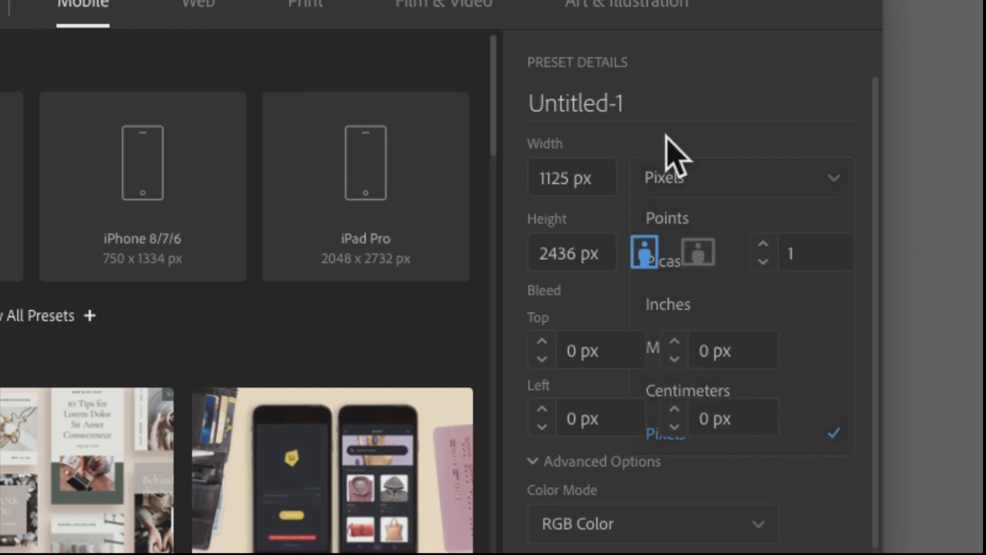
click(688, 185)
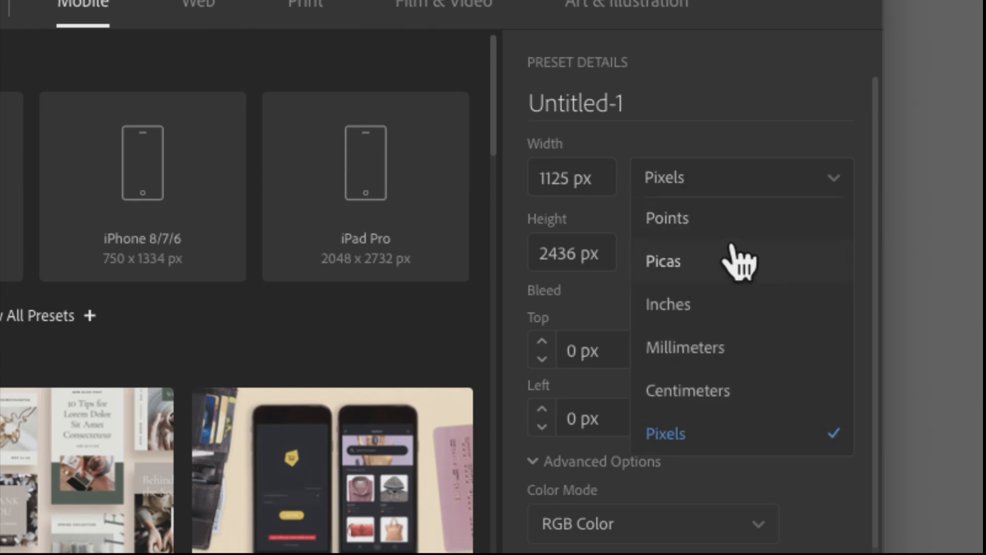
click(677, 122)
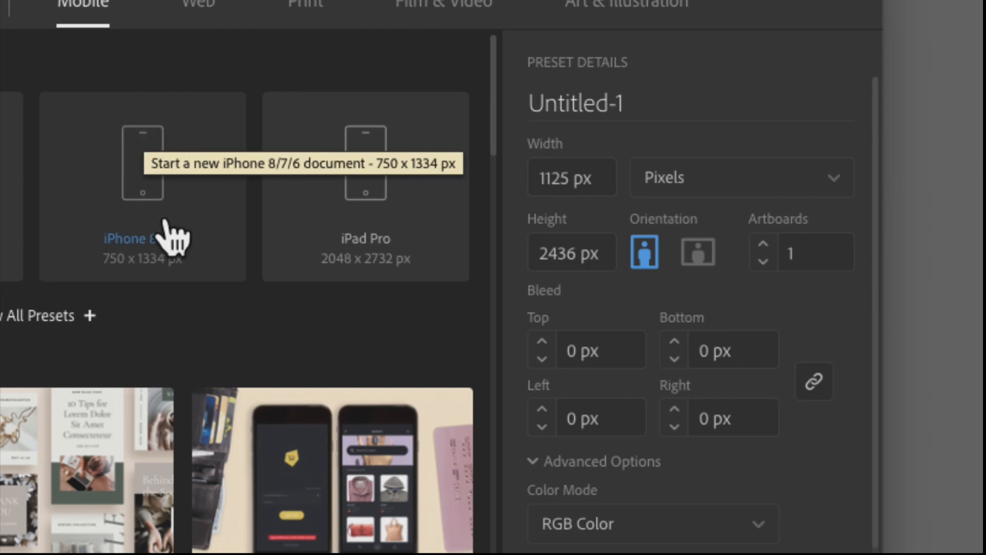
- Try alternating the iPhone X preset between landscape and portrait orientation
click(699, 252)
click(645, 252)
click(698, 252)
click(644, 251)
click(699, 253)
click(651, 254)
click(699, 254)
click(648, 252)
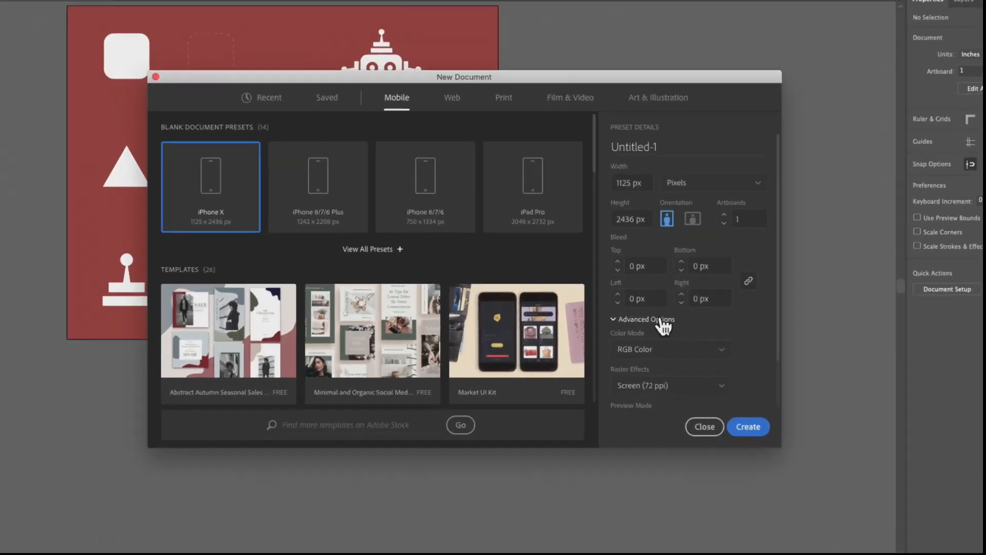
- Collapse the advanced options and create the portrait iPhone X document at 1125 x 2436 px
click(663, 322)
click(659, 323)
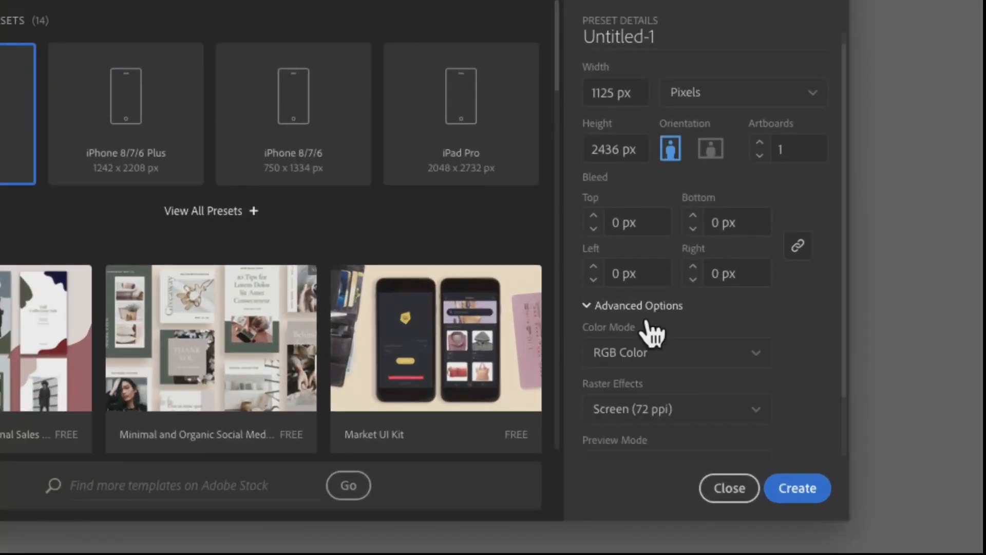
click(646, 240)
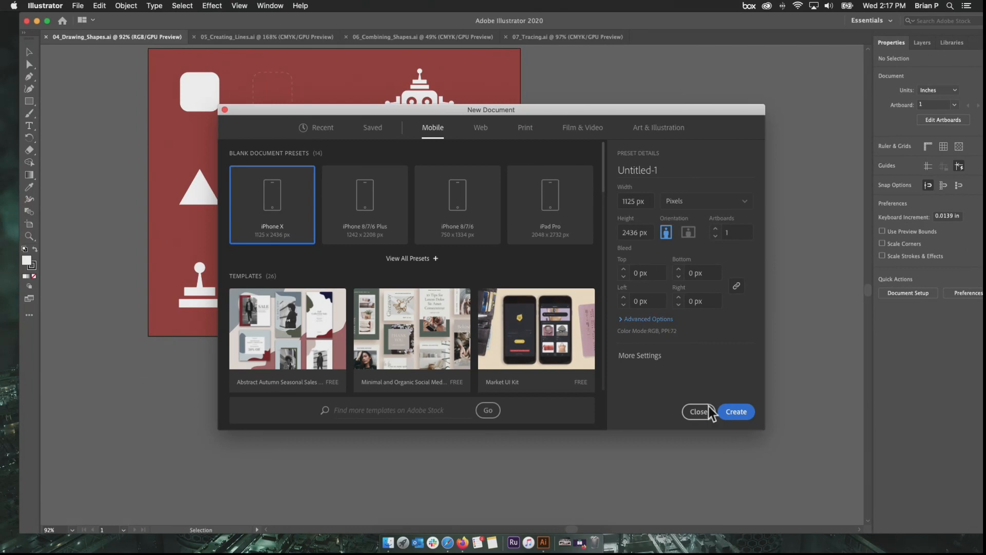
click(736, 411)
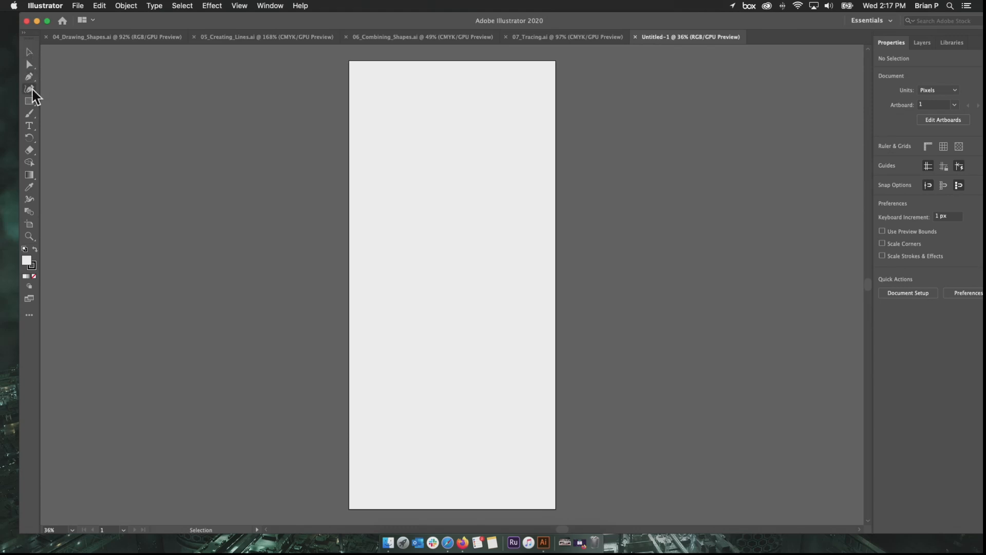
- Switch to the open 04_Drawing_Shapes.ai document
click(98, 21)
click(97, 22)
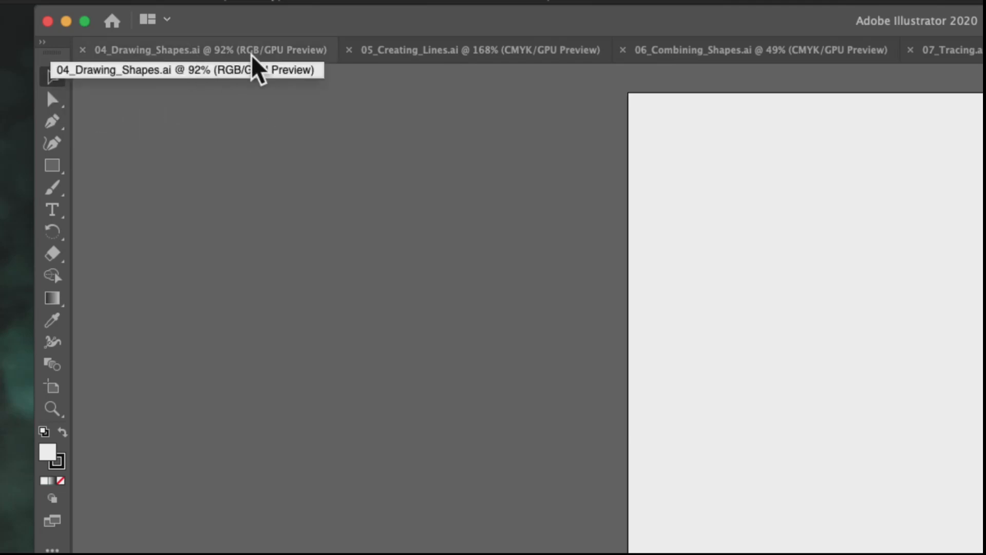
click(256, 65)
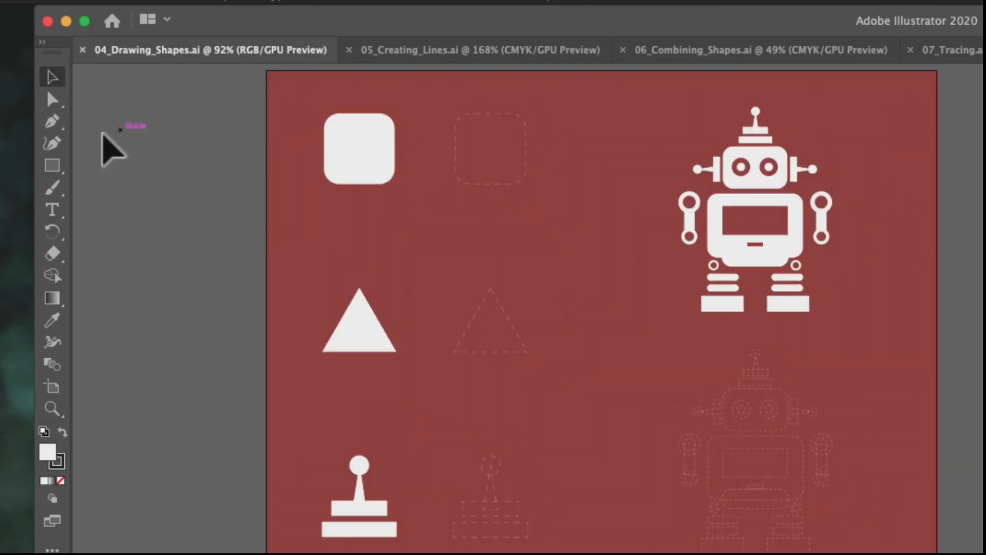
- Try moving the white rounded square down and slightly left, and undo the move
drag(375, 131, 344, 169)
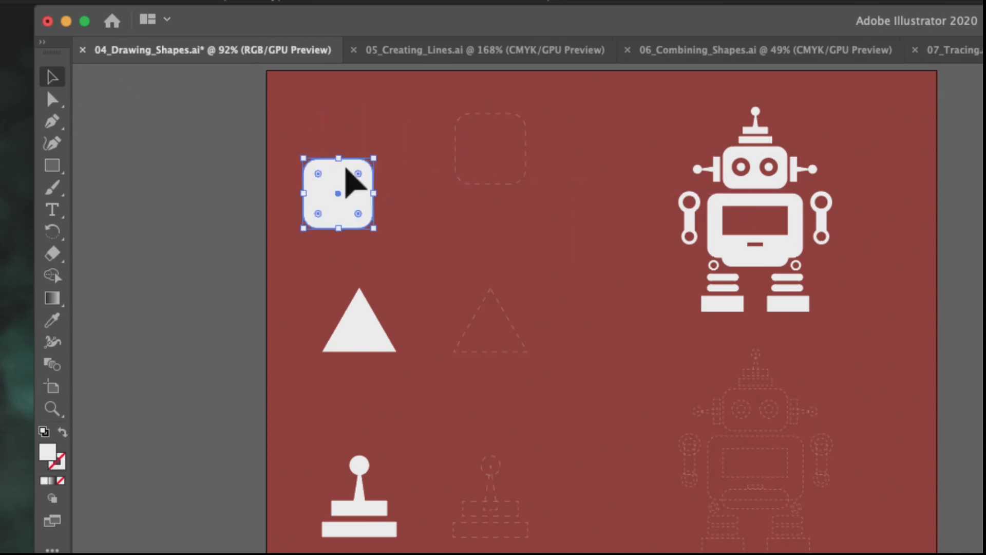
key(super+z)
key(super+z)
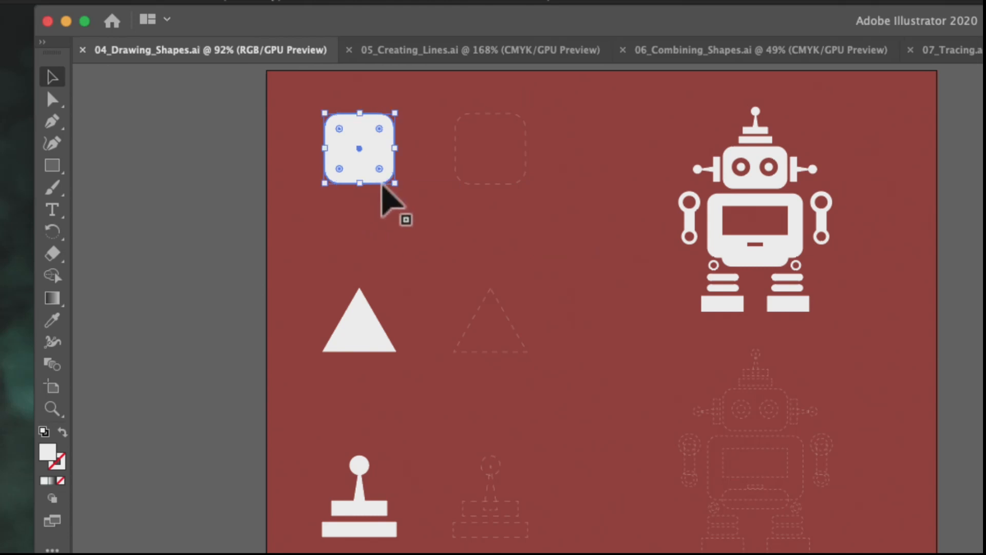
- View the shape tools grouped with the Rectangle tool
click(55, 166)
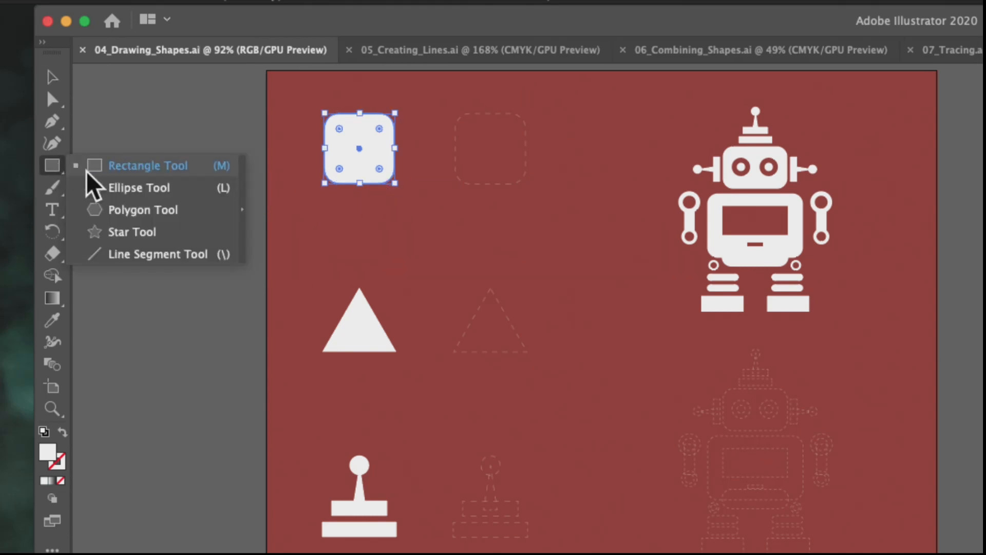
click(42, 166)
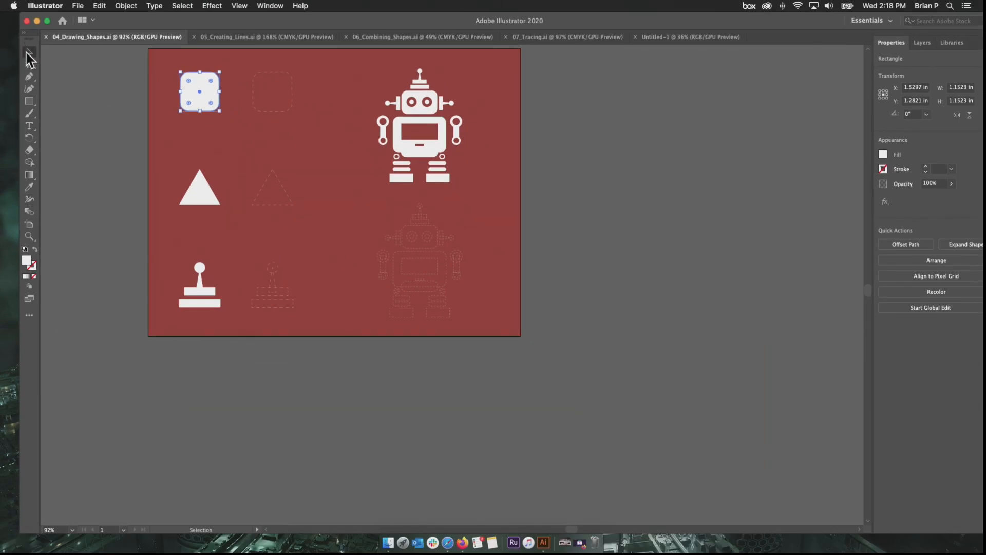
- Try moving the robot's head rectangle away to the left of its body, undo the move and clear the selection
click(269, 101)
click(414, 111)
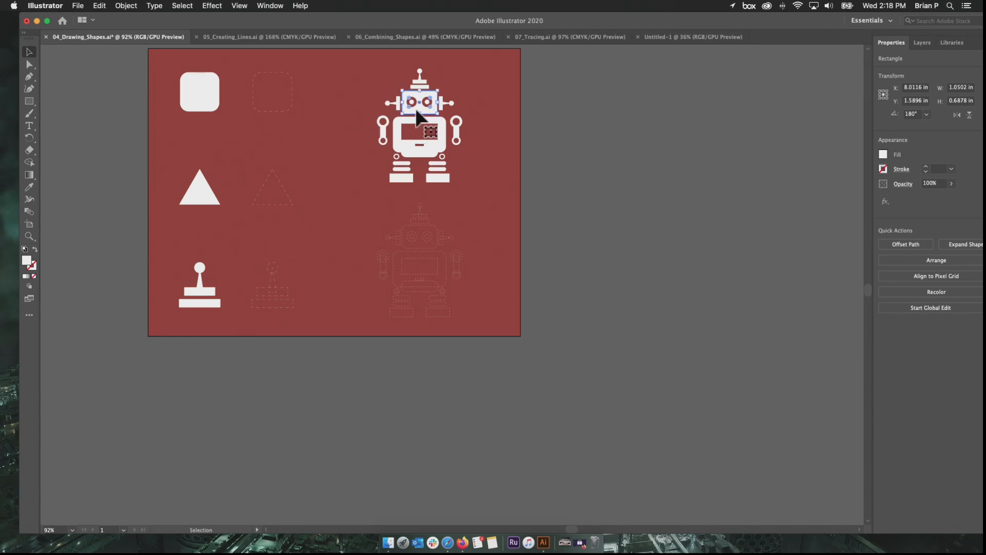
drag(416, 109, 340, 128)
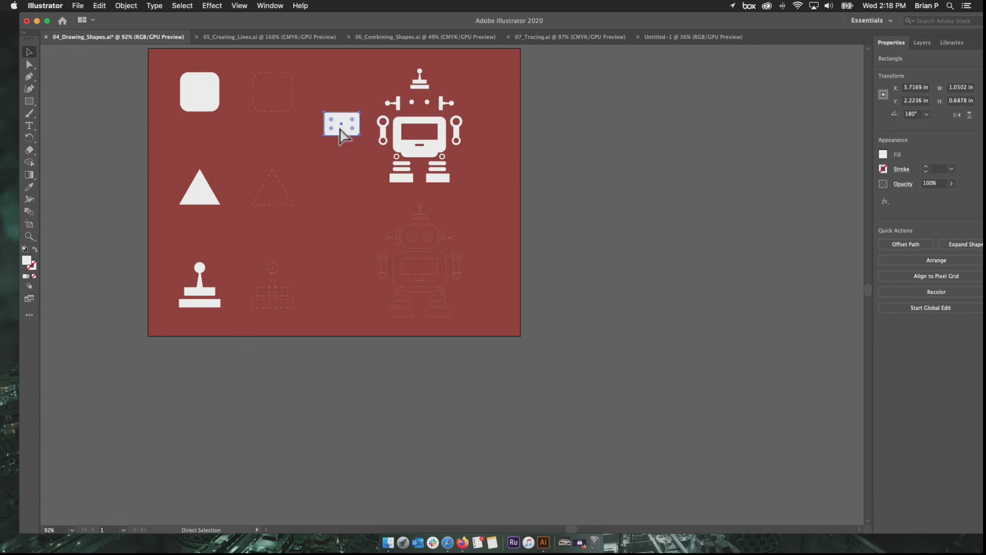
key(super+z)
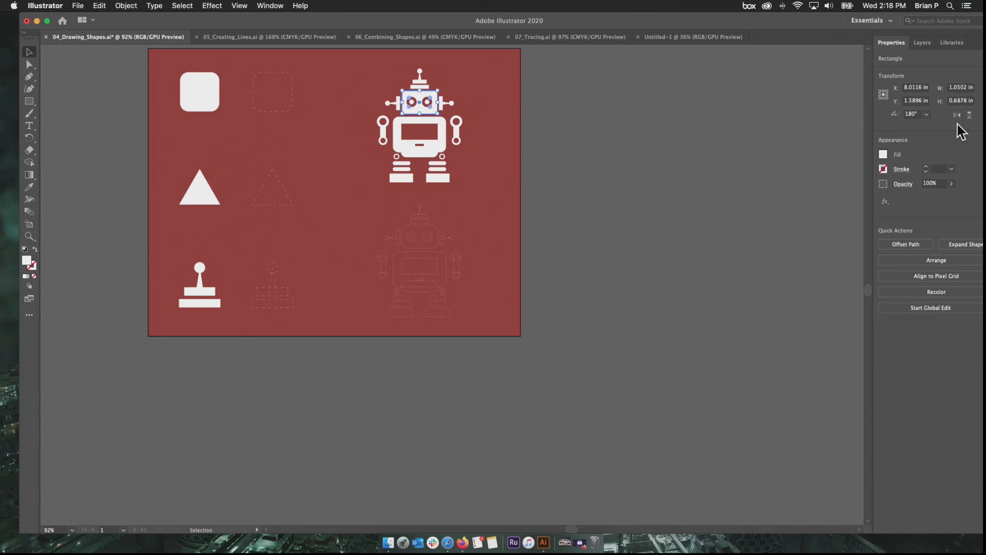
click(514, 159)
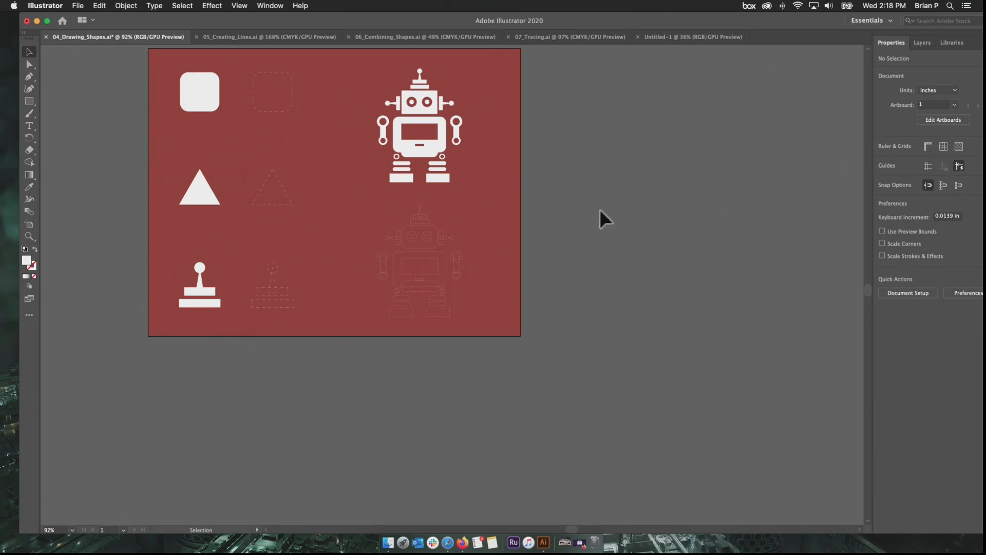
- Select the robot's head rectangle and enlarge the application window so its properties show in full
click(416, 113)
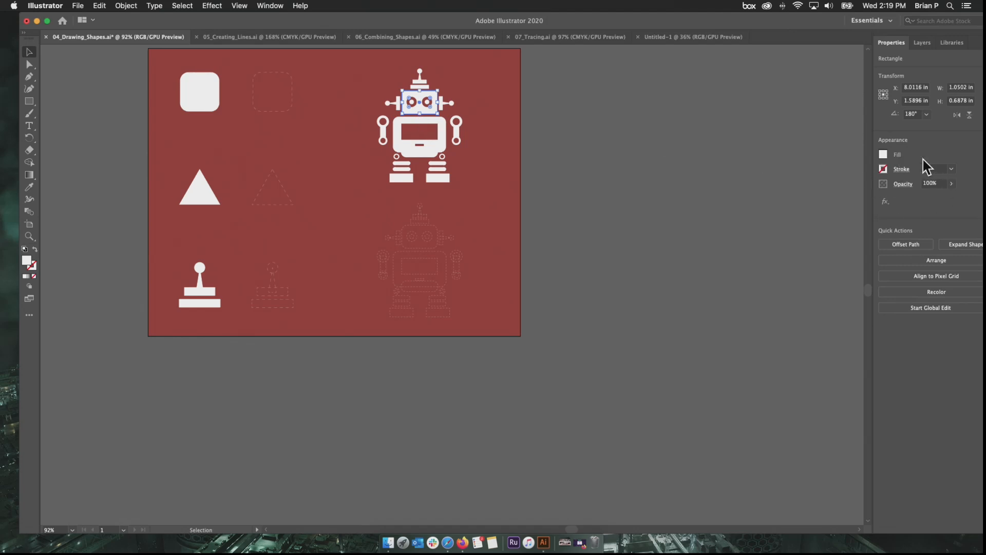
click(951, 183)
mouse_move(950, 197)
mouse_down()
mouse_move(918, 202)
mouse_move(962, 202)
mouse_move(947, 210)
mouse_up()
double_click(561, 22)
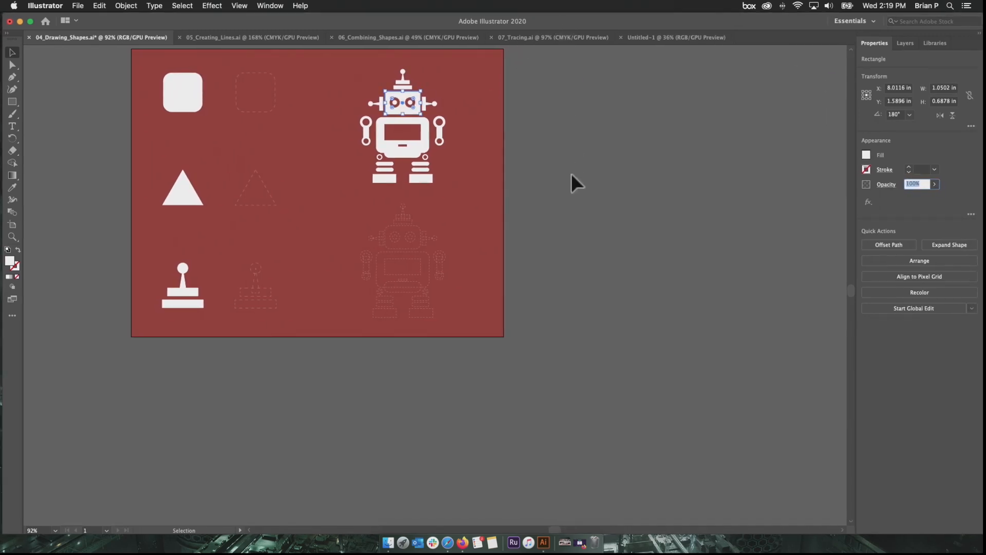
click(31, 22)
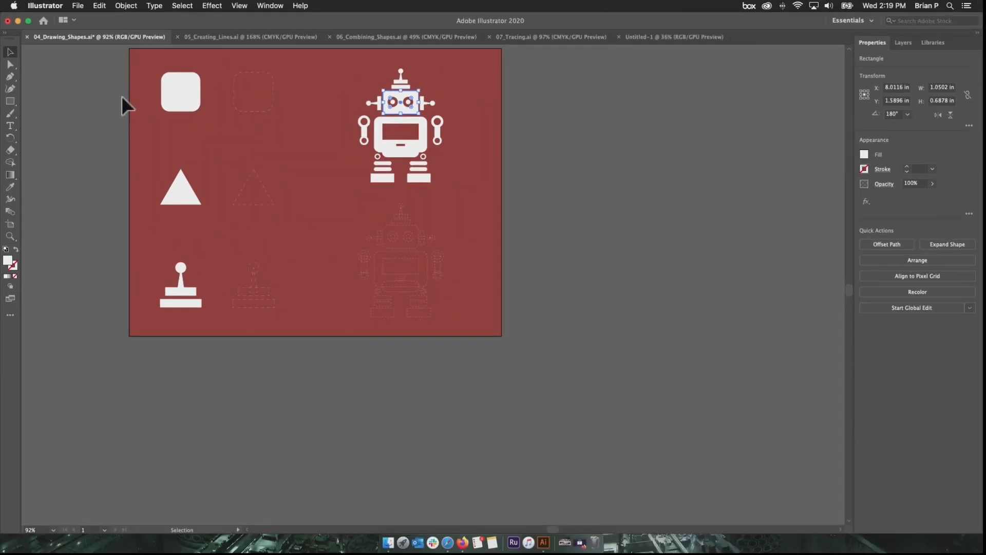
- Select the solid white rounded square and examine its corners beside the dashed practice outline
scroll(140, 96, down, 2)
scroll(140, 97, up, 6)
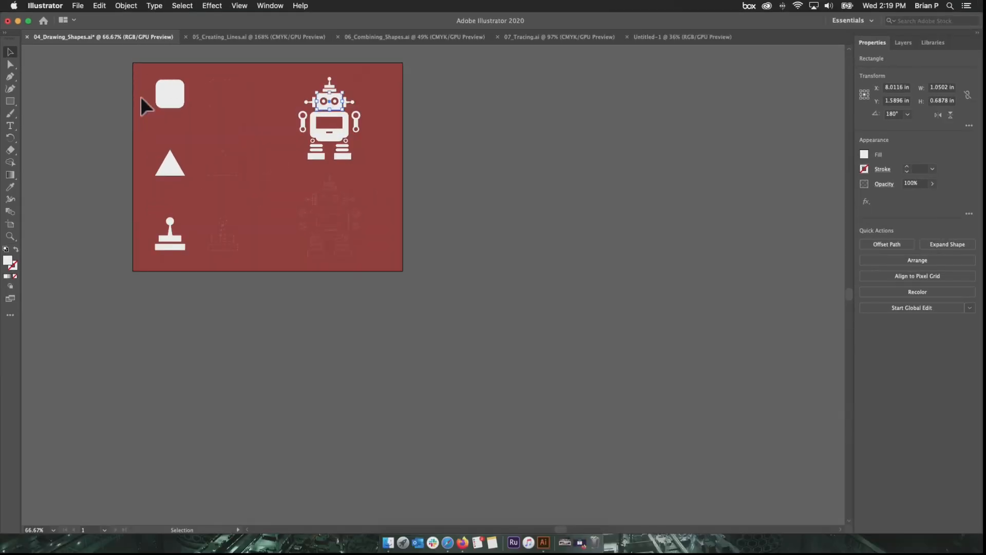
drag(140, 97, 308, 316)
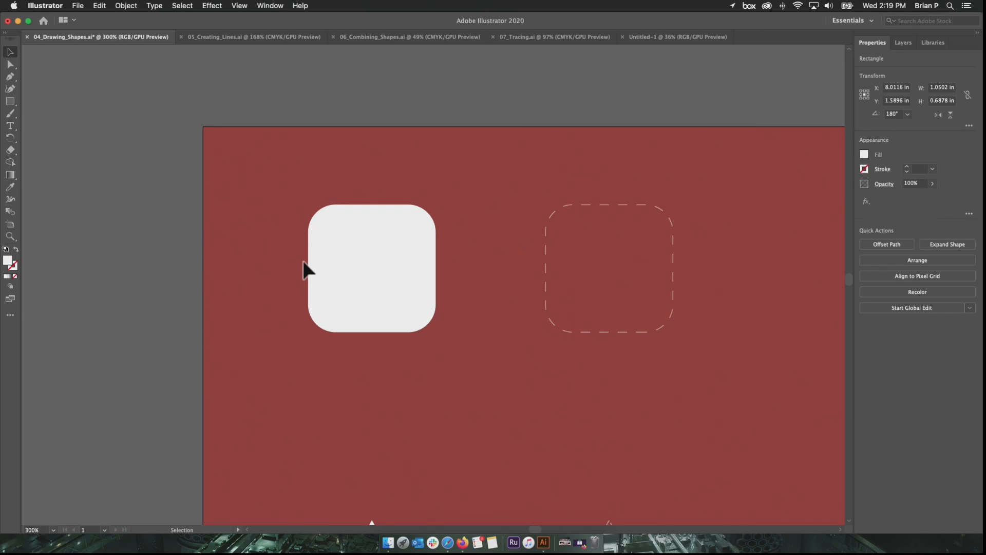
click(349, 230)
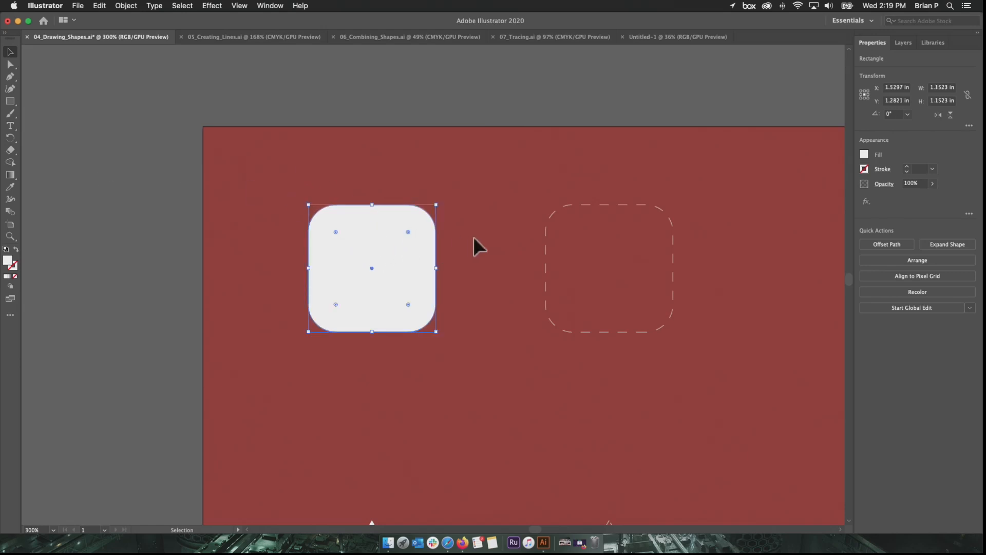
scroll(385, 233, up, 3)
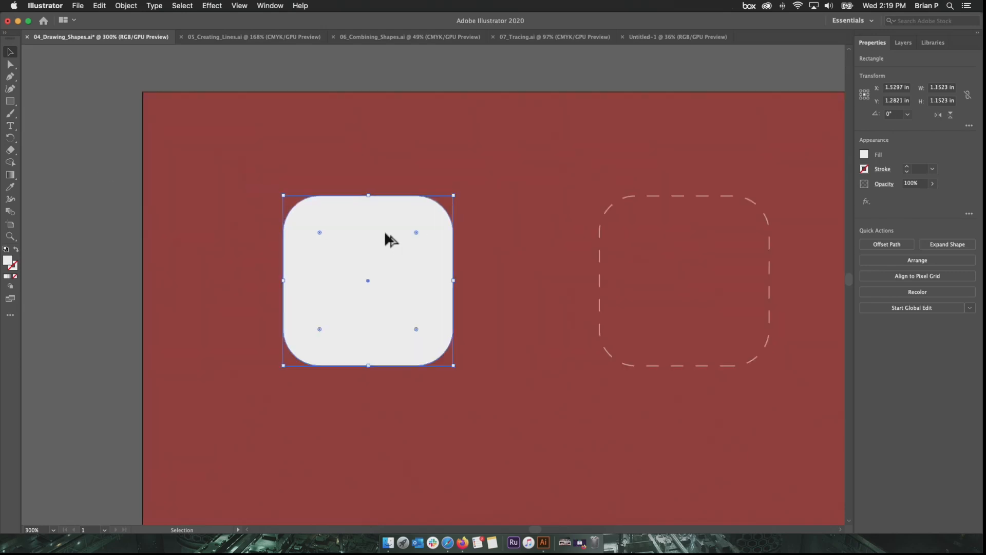
scroll(384, 233, down, 3)
scroll(385, 236, down, 2)
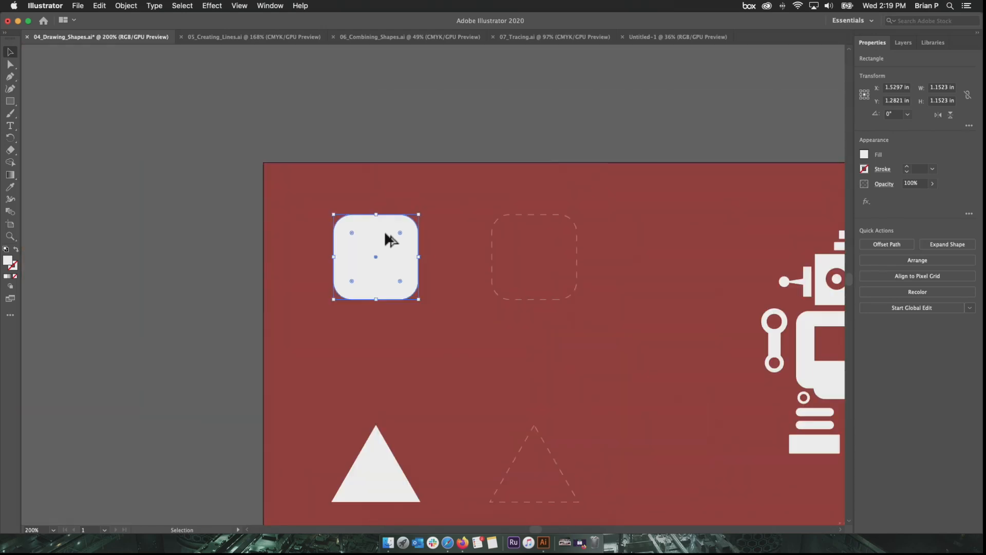
drag(456, 264, 315, 196)
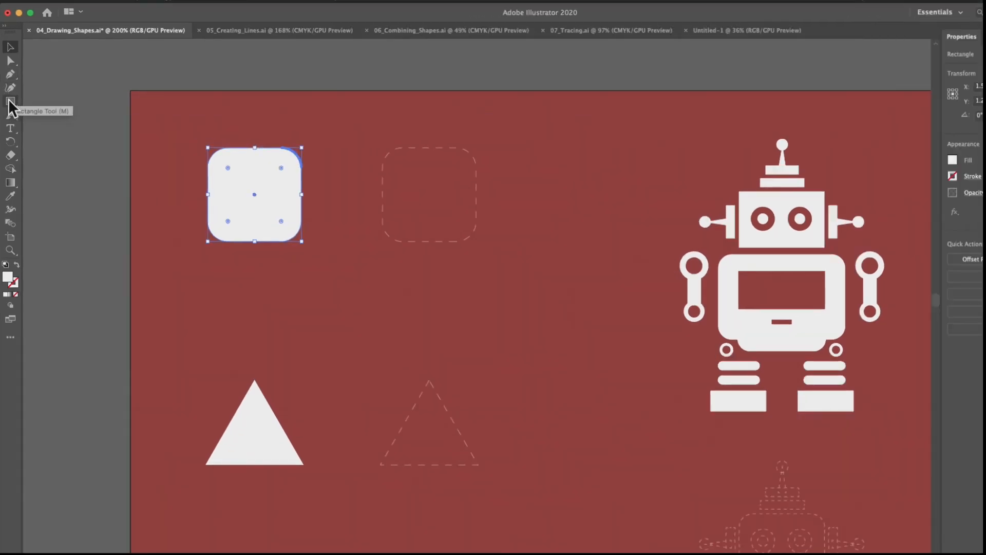
- View the tools grouped with the Rectangle tool and those grouped with the Pen tool
click(25, 102)
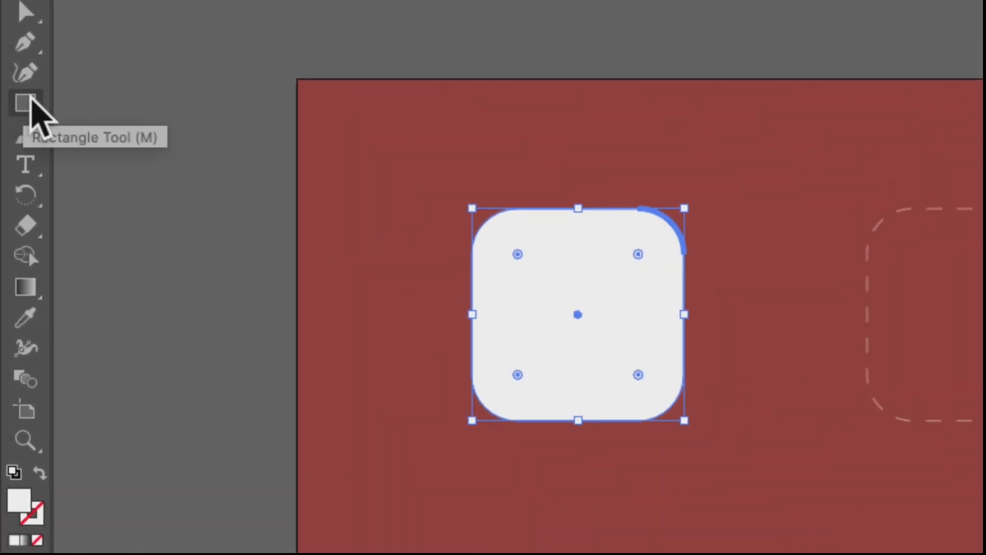
click(30, 99)
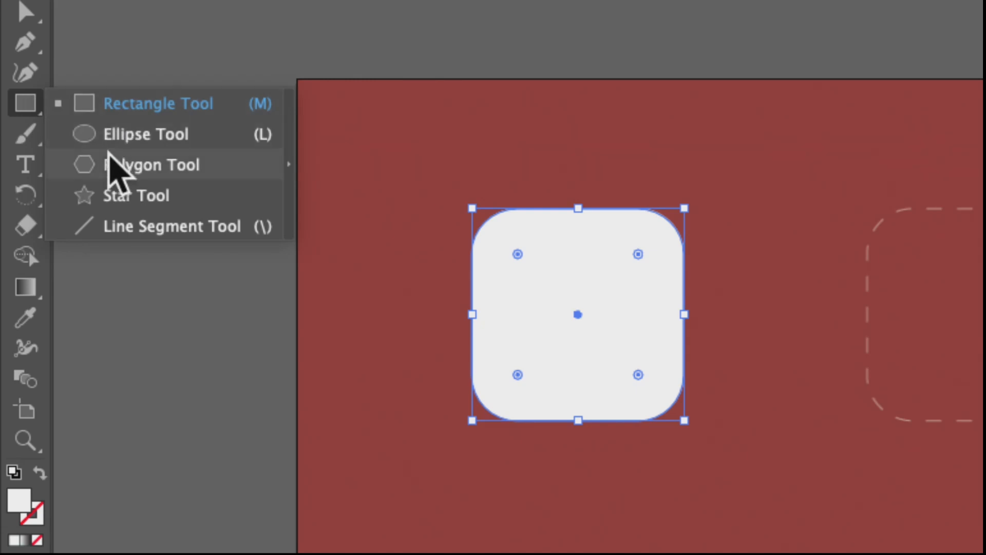
click(33, 104)
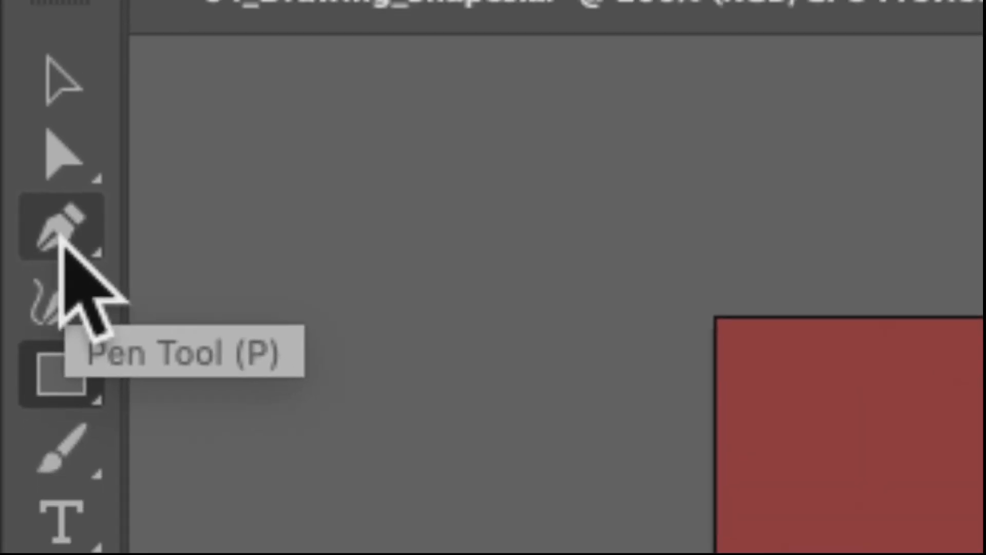
click(59, 231)
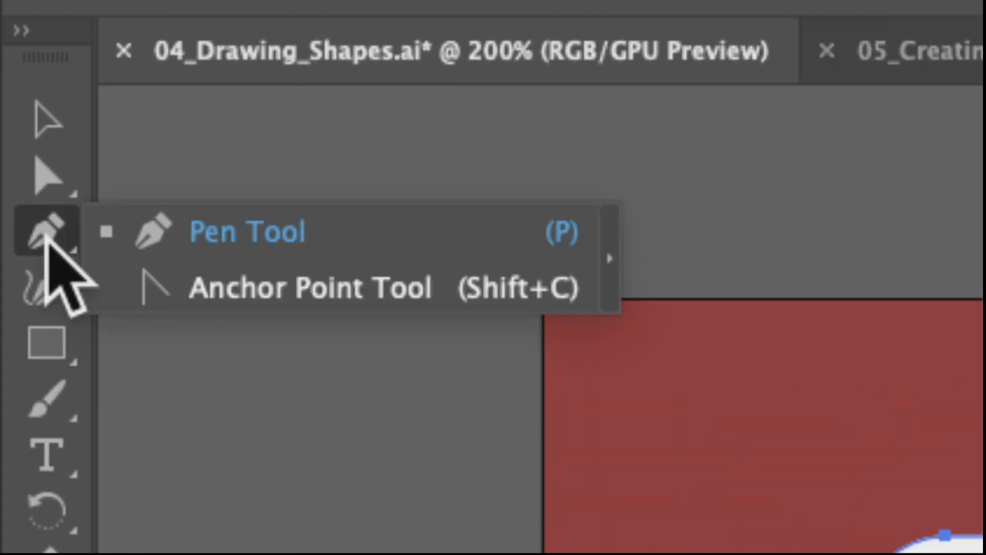
click(30, 343)
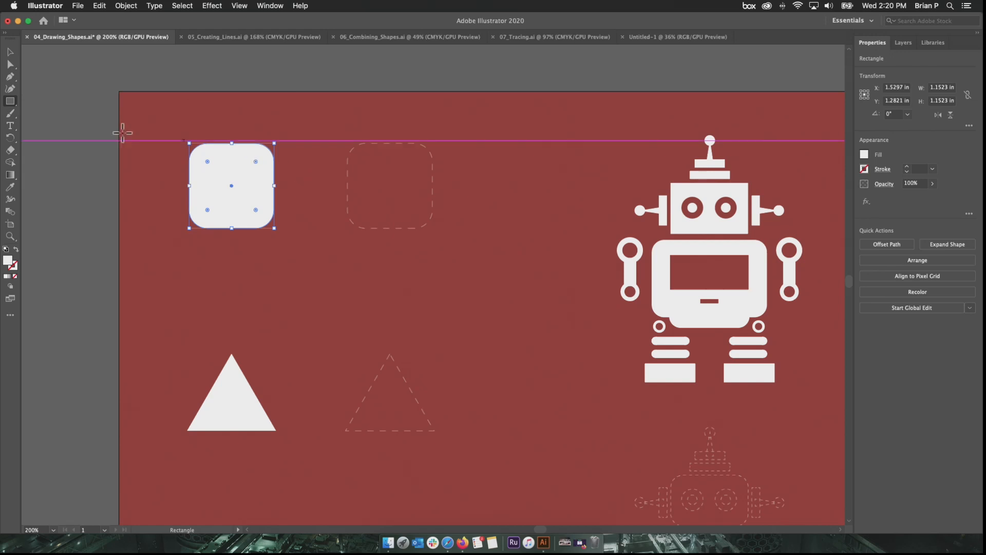
- Draw a square about 1.15 in wide over the dashed rounded-square outline and slightly round all its corners
click(10, 102)
drag(347, 143, 363, 155)
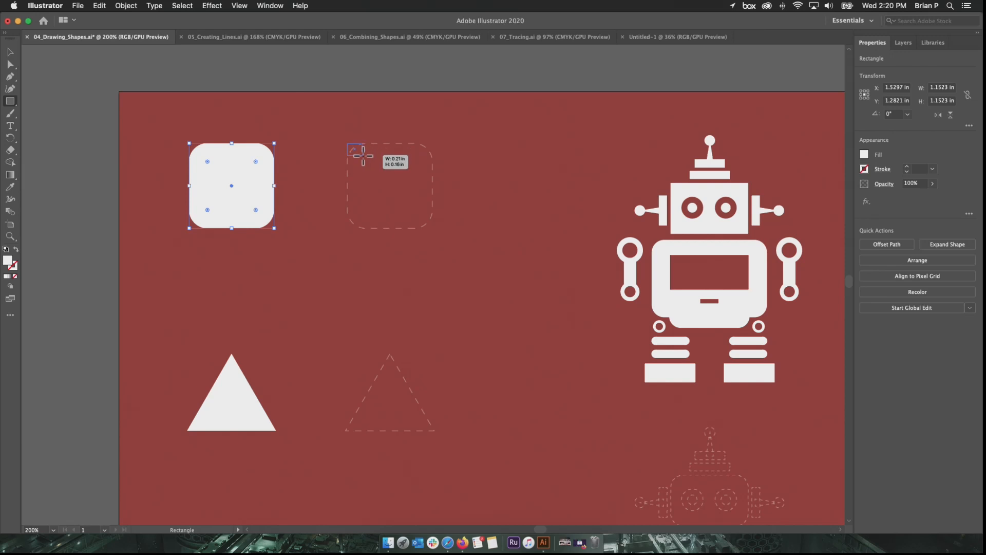
drag(364, 155, 424, 229)
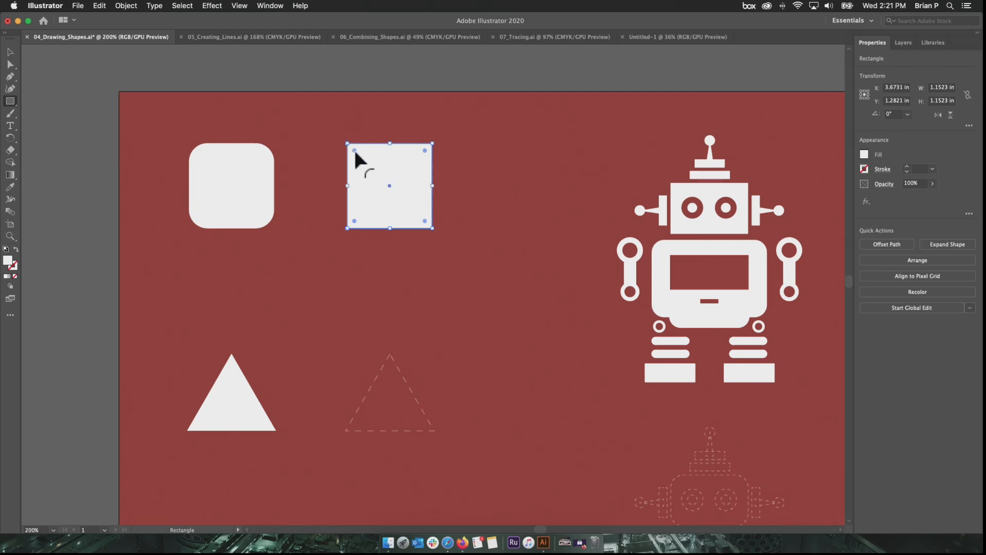
drag(354, 150, 358, 154)
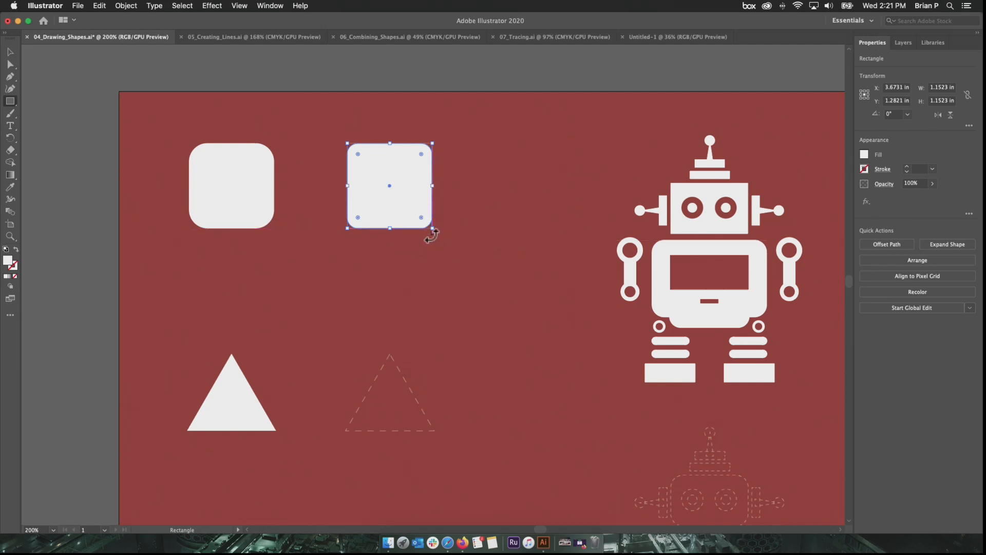
- Nudge the new rounded square slightly right and scale it proportionally from its upper-left corner to about 1.83 in
mouse_move(390, 186)
mouse_down()
mouse_move(445, 186)
mouse_move(390, 185)
mouse_up()
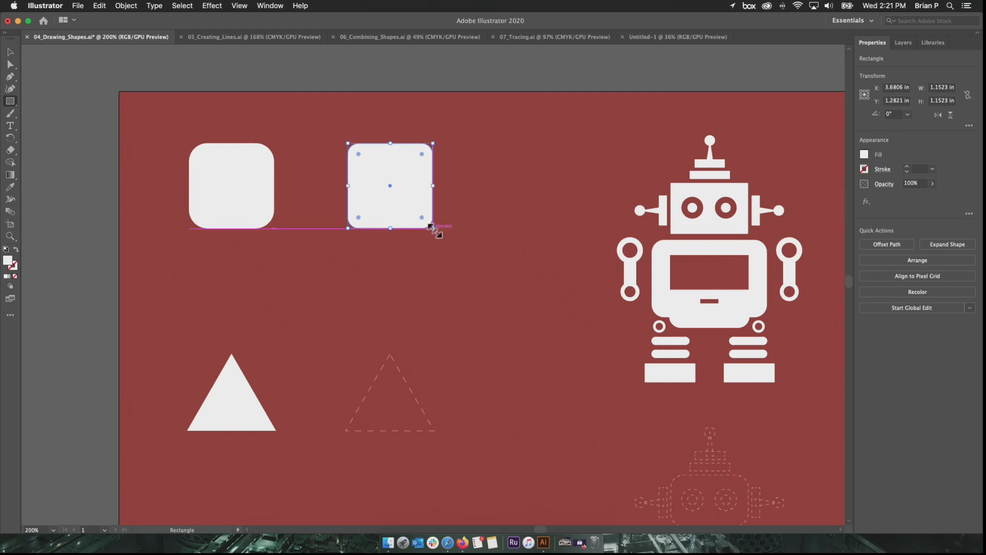
drag(431, 227, 376, 187)
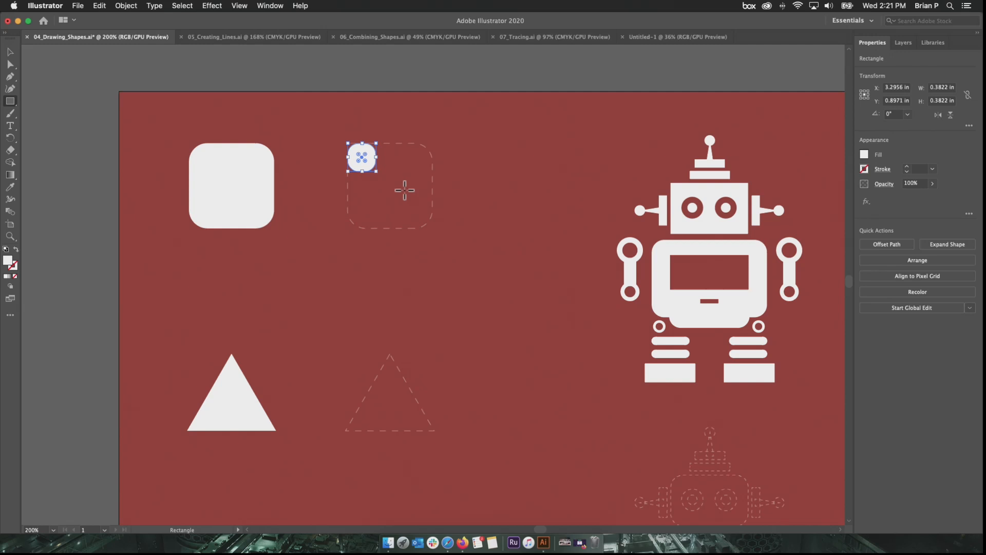
key(cmd+z)
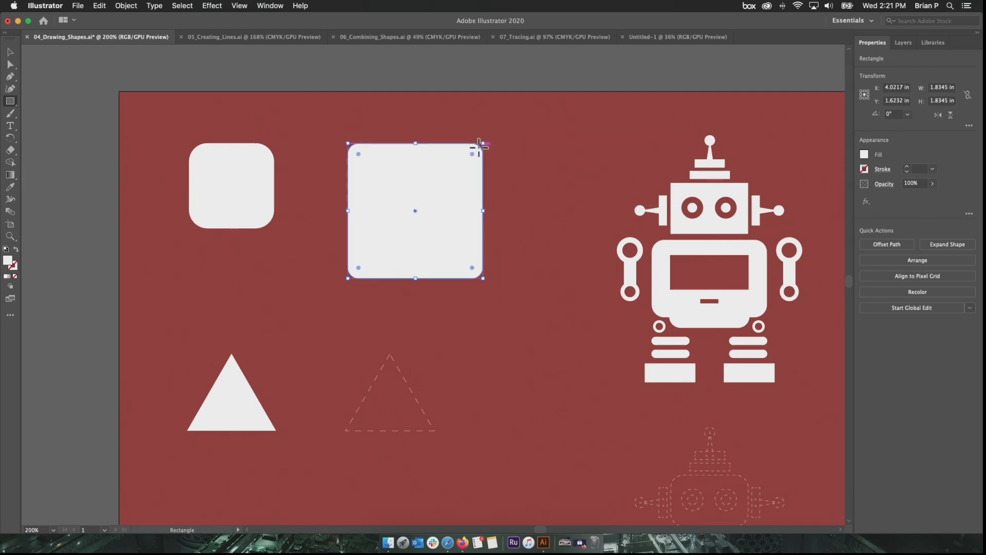
mouse_move(488, 140)
mouse_down()
mouse_move(502, 176)
mouse_move(492, 257)
mouse_move(412, 289)
mouse_move(370, 282)
mouse_move(394, 288)
mouse_move(480, 264)
mouse_move(519, 194)
mouse_move(502, 146)
mouse_move(473, 135)
mouse_up()
- Draw a hexagon about 0.99 in wide and 0.85 in high over the dashed triangle with the Polygon tool
key(space)
drag(367, 340, 390, 231)
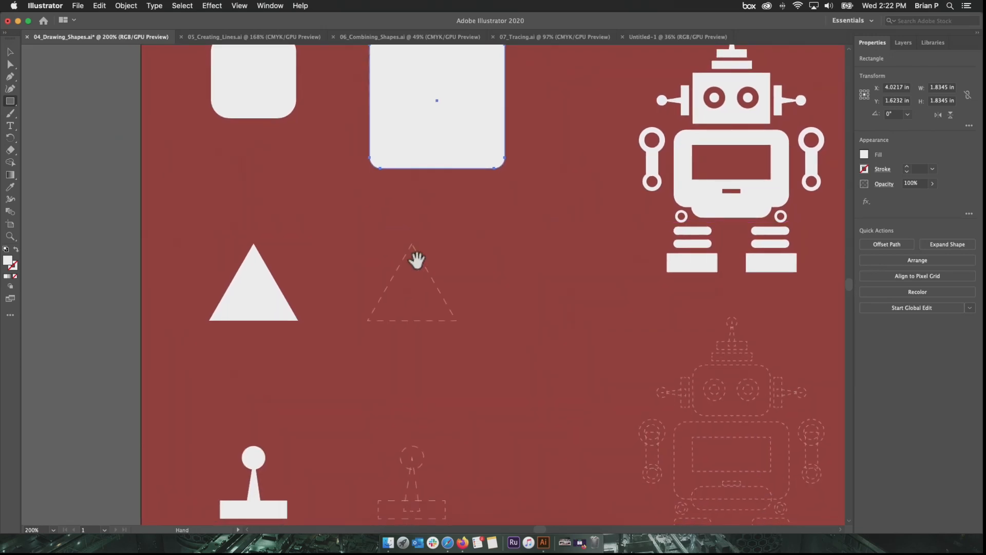
click(12, 103)
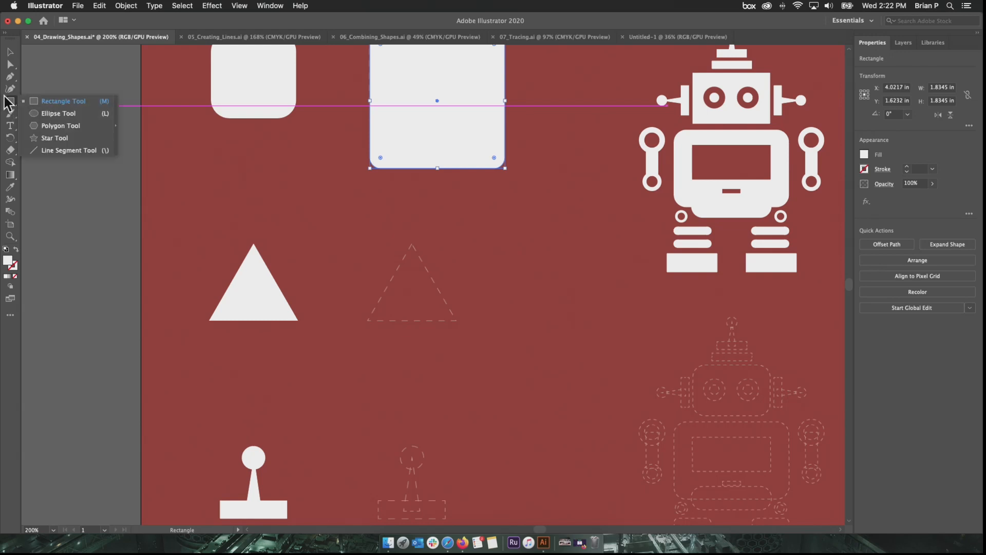
click(62, 126)
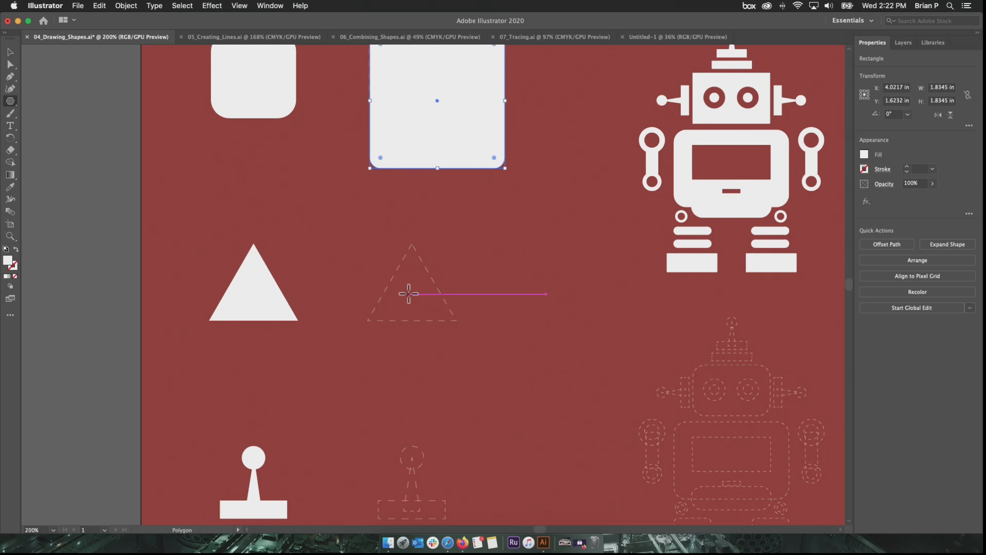
drag(410, 294, 434, 322)
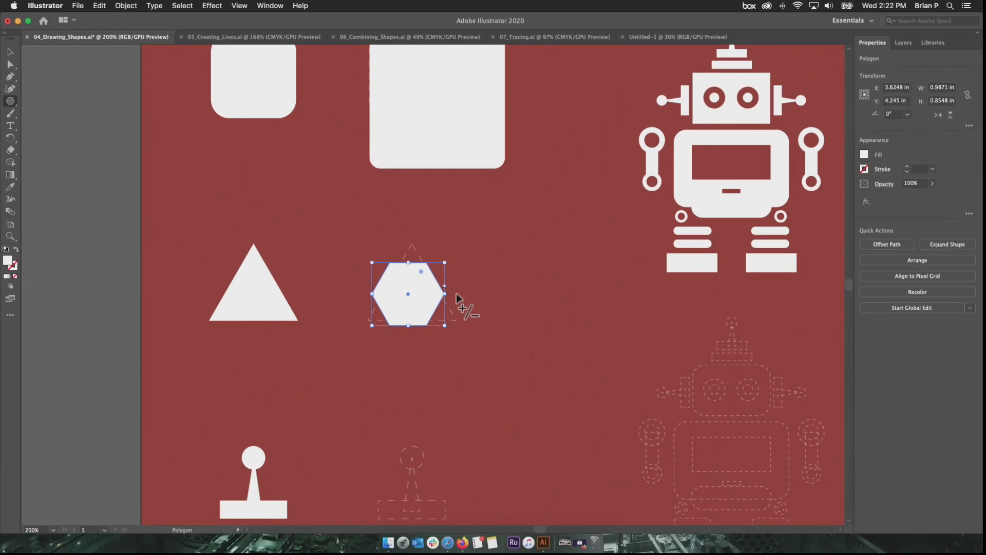
- Reduce the number of sides of the hexagon over the dashed triangle to five
scroll(437, 289, up, 1)
scroll(437, 289, down, 2)
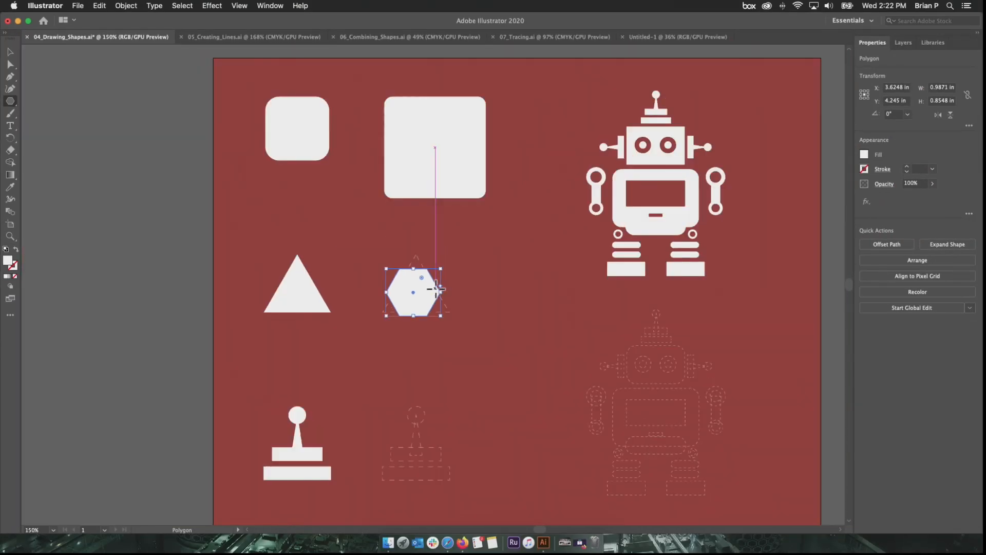
scroll(436, 289, up, 4)
scroll(436, 289, up, 2)
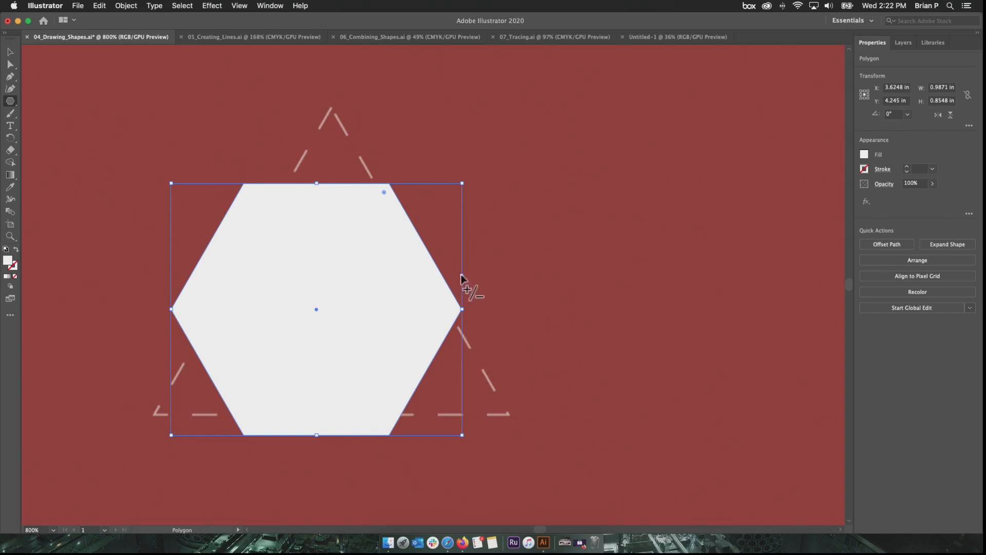
drag(458, 254, 451, 226)
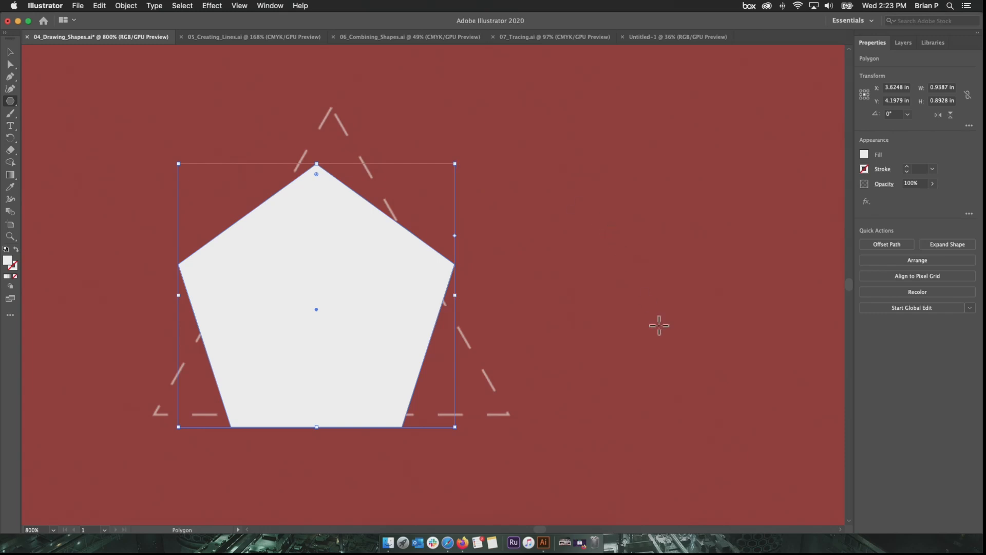
- Try drawing a freely rotated hexagon about 0.52 in wide to the right of the pentagon, and undo it
drag(588, 240, 509, 280)
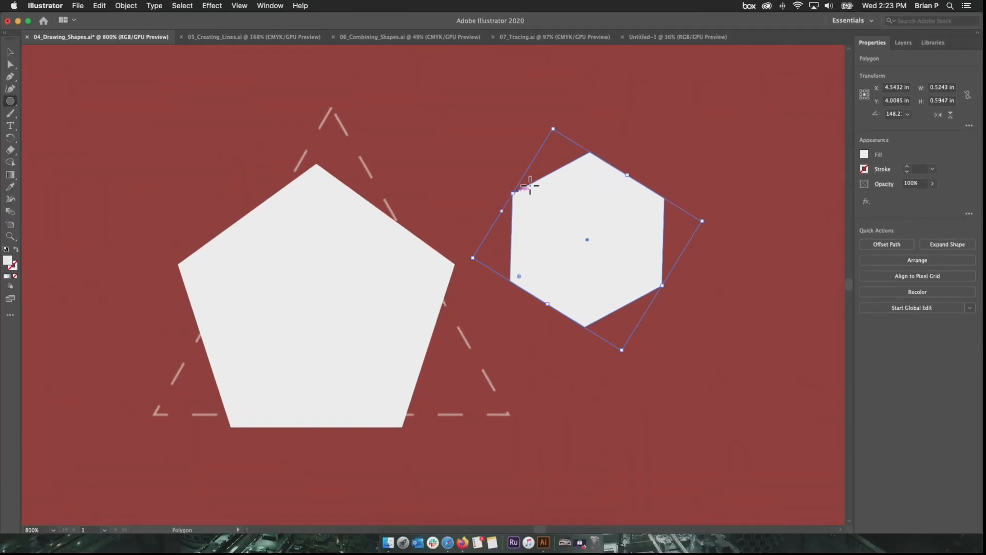
key(super+shift+a)
key(super+z)
key(super+z)
- Try drawing a small polygon right of the pentagon as a rotated three-sided shape, and delete it
drag(532, 206, 583, 301)
drag(569, 268, 553, 239)
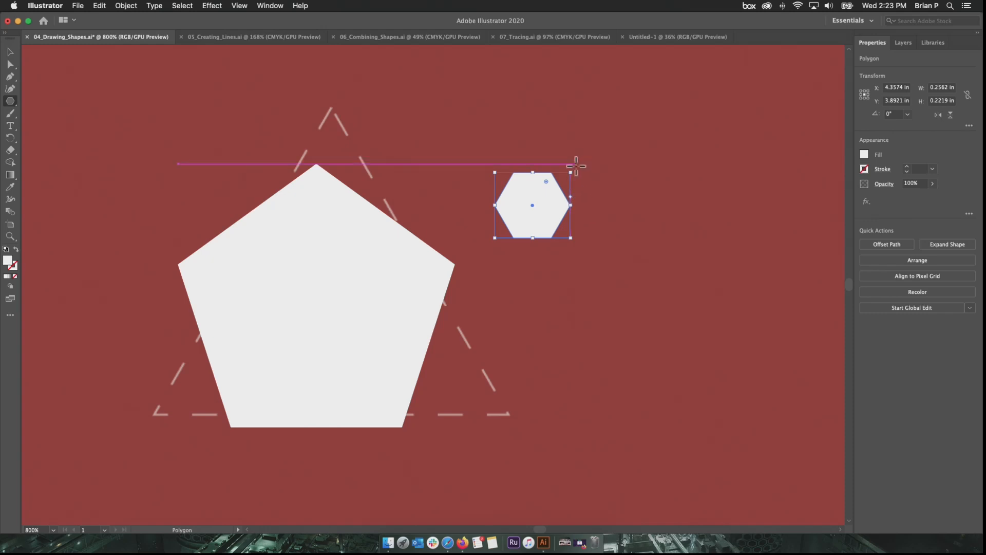
drag(573, 168, 545, 255)
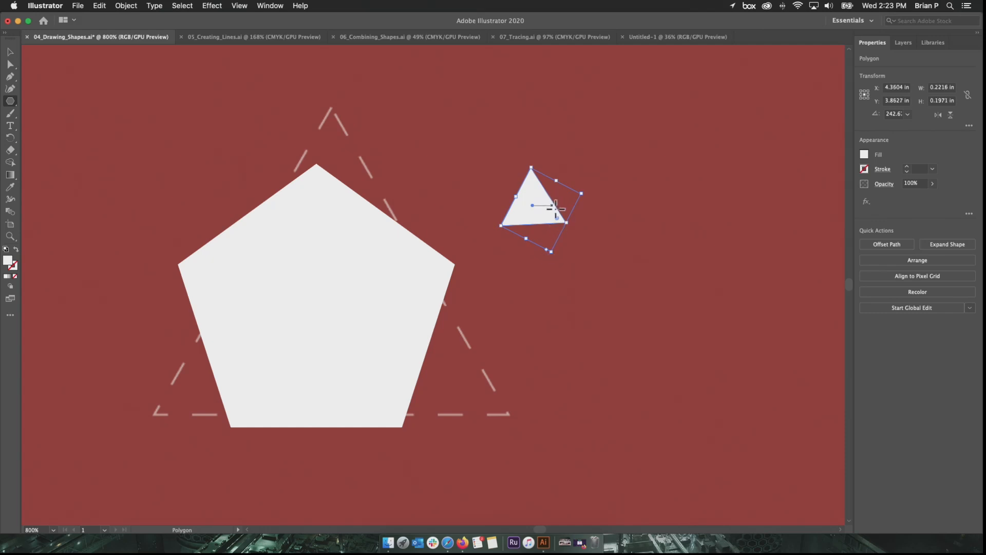
key(Delete)
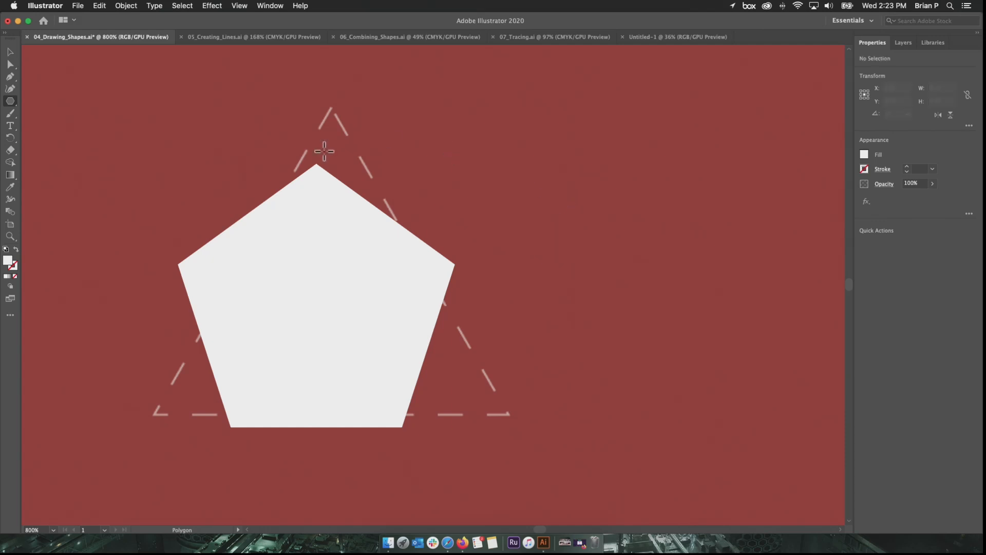
- Move the pentagon onto the dashed triangle's baseline and reduce its number of sides to three
click(10, 52)
click(280, 201)
drag(360, 245, 371, 233)
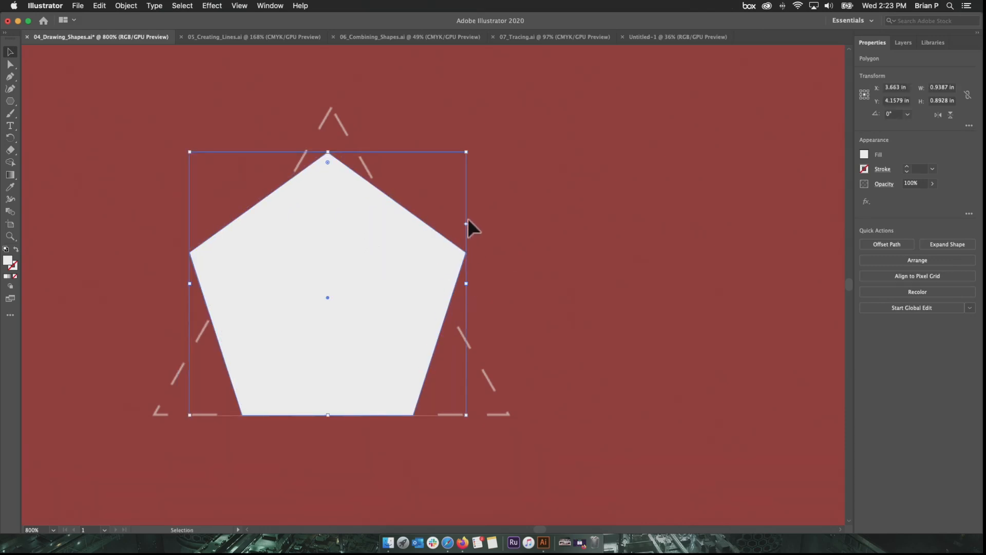
drag(466, 223, 472, 171)
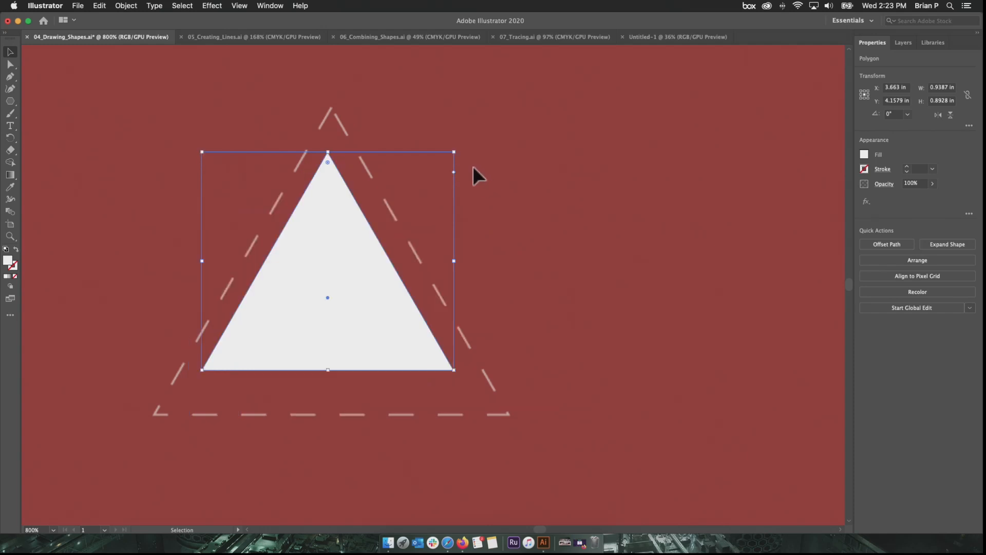
- Scale and reposition the white triangle to match the dashed outline, about 1.23 in wide and 1.06 in high
drag(331, 153, 356, 71)
drag(319, 218, 328, 258)
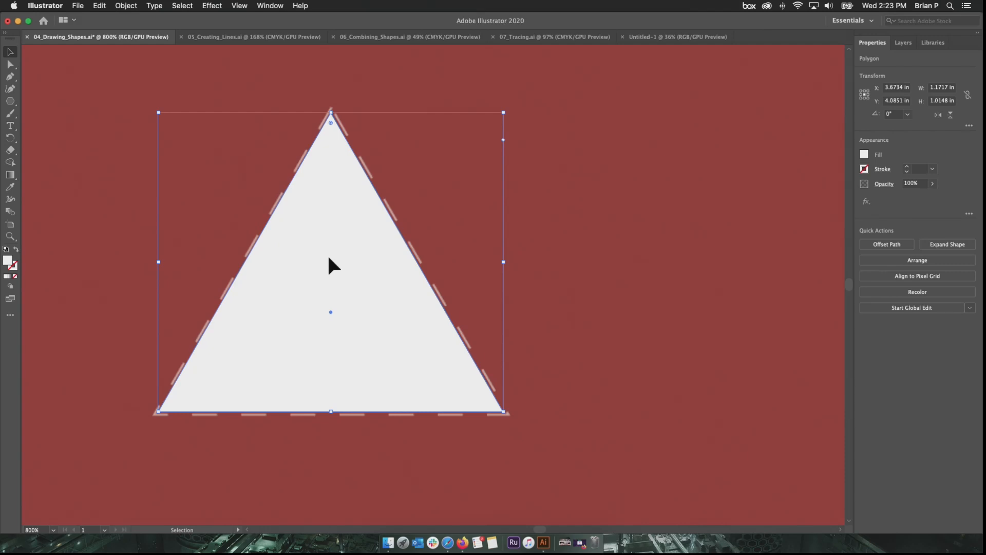
drag(501, 410, 511, 416)
scroll(438, 356, up, 6)
scroll(438, 356, down, 12)
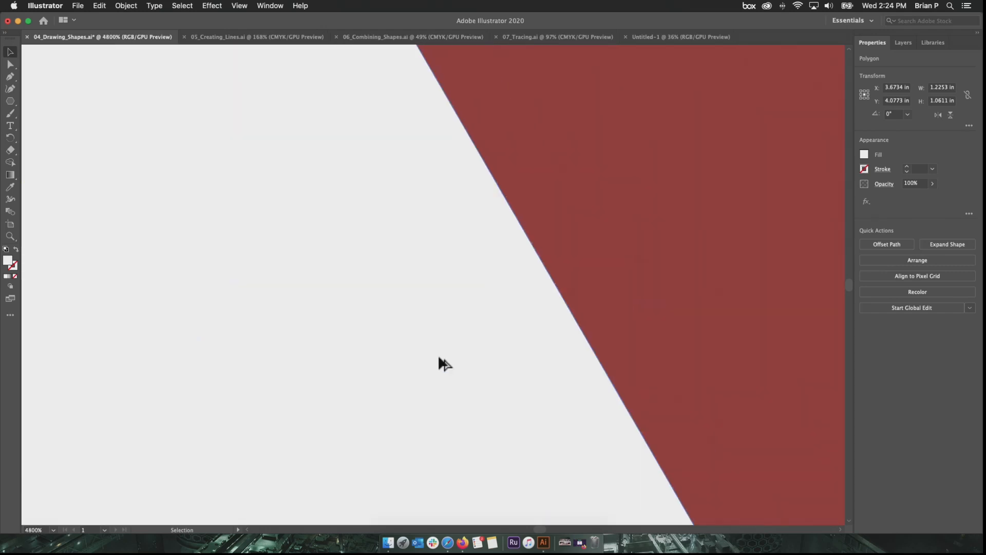
- Try drawing a small perfect circle with the Ellipse tool between the solid and dashed joysticks, and delete it
scroll(429, 403, down, 5)
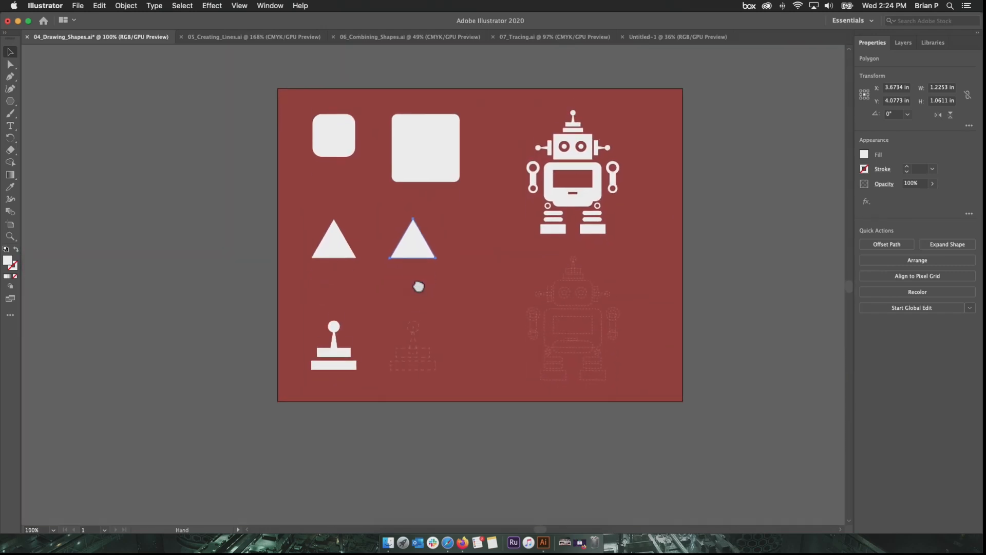
click(420, 320)
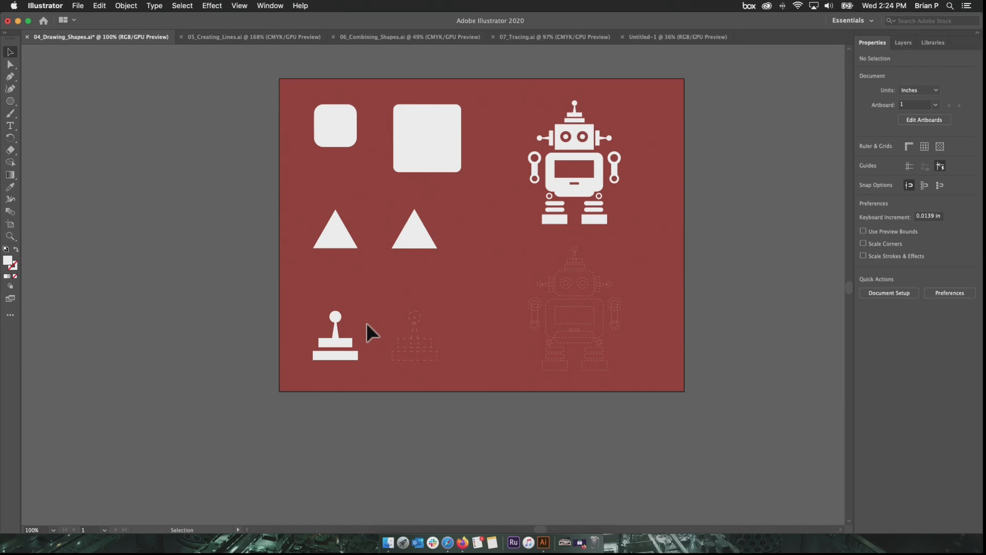
scroll(347, 324, down, 3)
scroll(347, 324, up, 5)
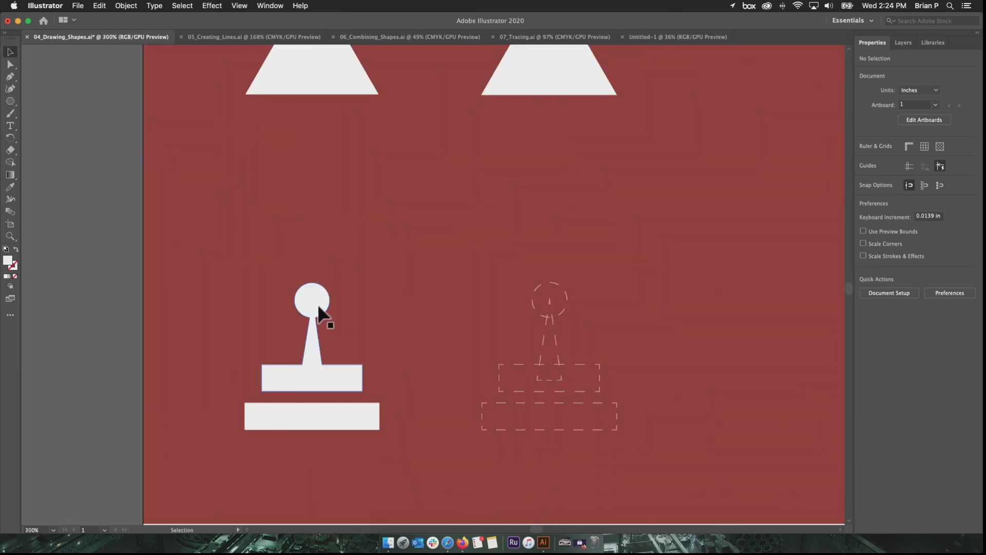
drag(10, 102, 51, 113)
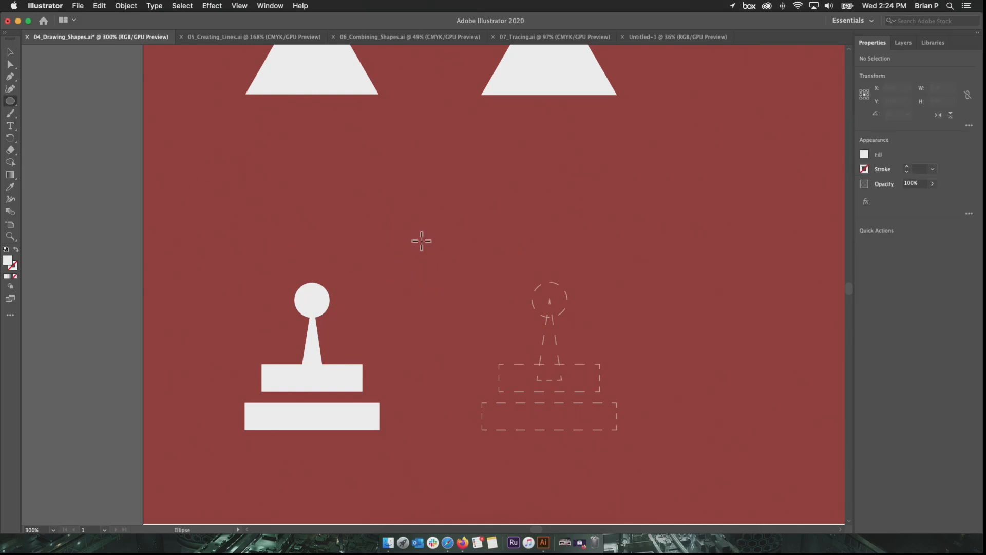
drag(433, 245, 462, 282)
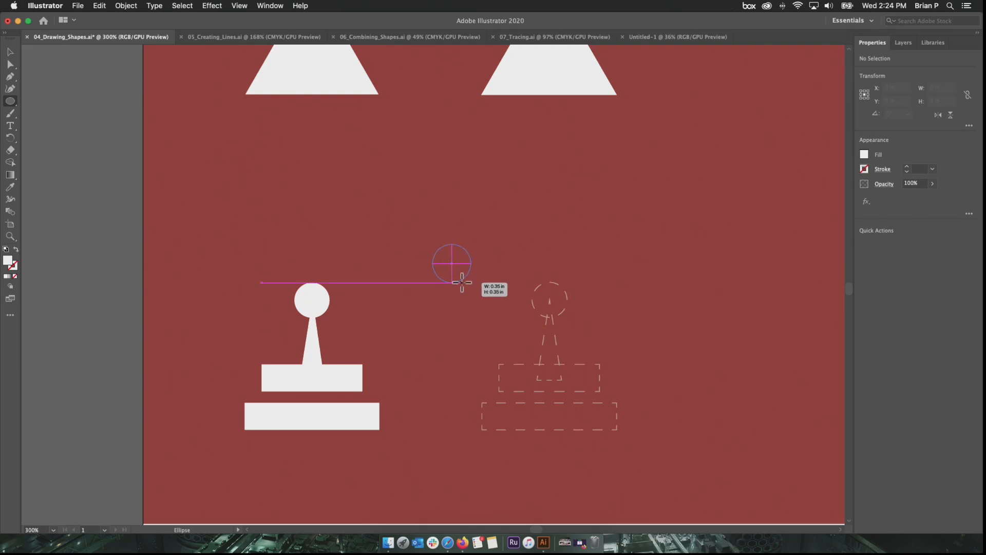
mouse_move(462, 282)
mouse_down()
mouse_move(448, 263)
mouse_move(471, 295)
mouse_move(465, 282)
mouse_move(486, 275)
mouse_move(554, 289)
mouse_move(559, 299)
mouse_move(485, 285)
mouse_move(469, 292)
mouse_up()
key(Delete)
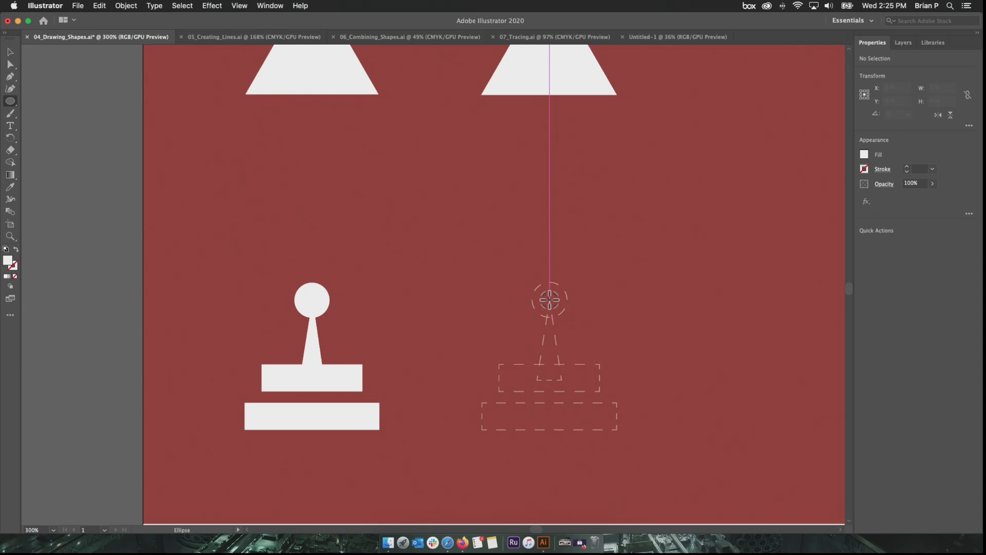
- Draw a circle about 0.32 in wide from the centre of the dashed joystick knob, and a flat ellipse about 0.60 by 0.17 in above it
drag(549, 300, 560, 317)
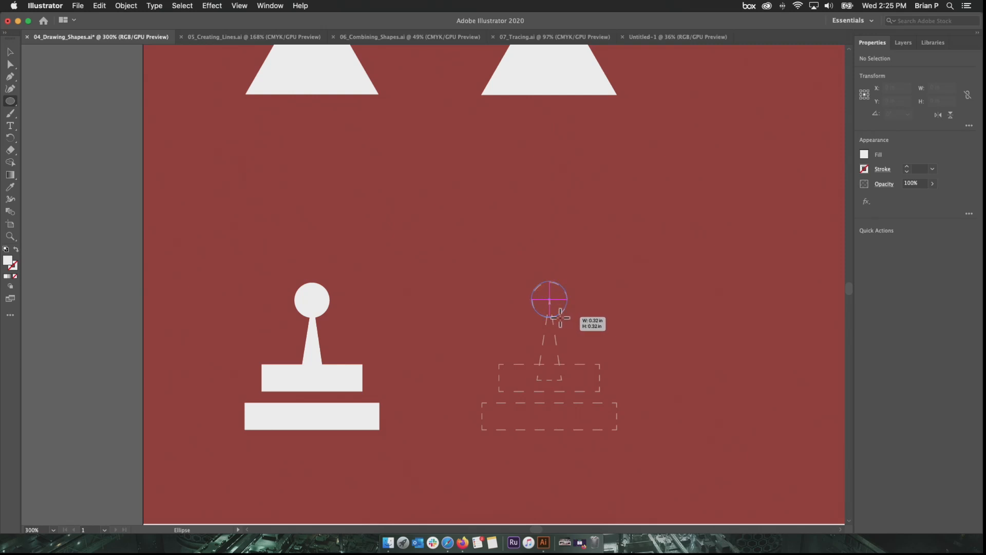
drag(560, 317, 560, 317)
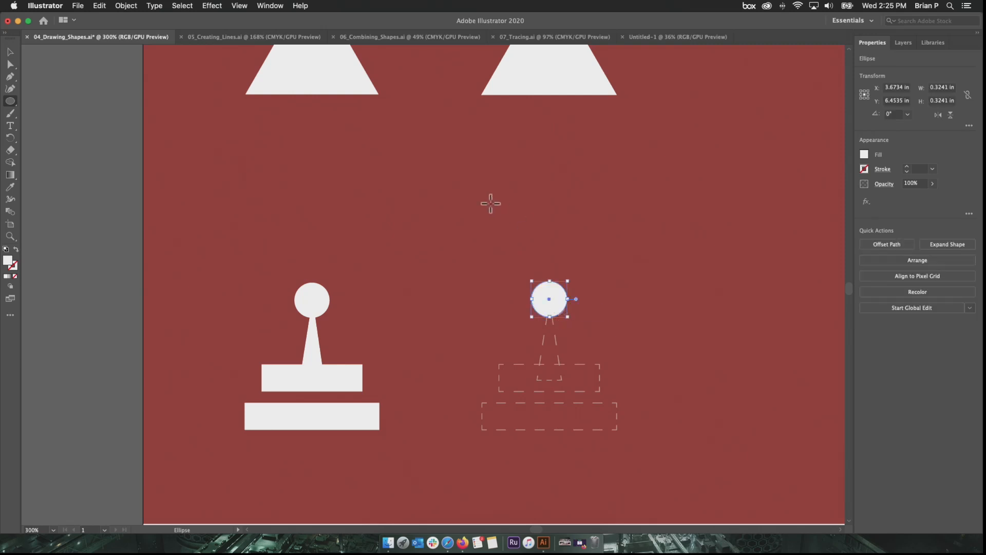
drag(501, 222, 567, 240)
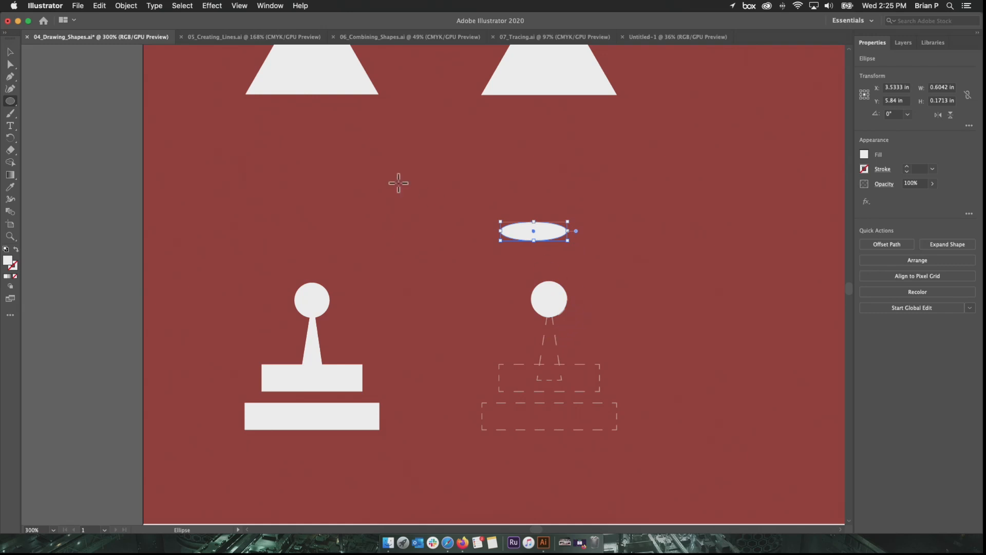
- Return to the Selection tool and switch to the 06_Combining_Shapes.ai document
click(11, 51)
scroll(485, 294, down, 3)
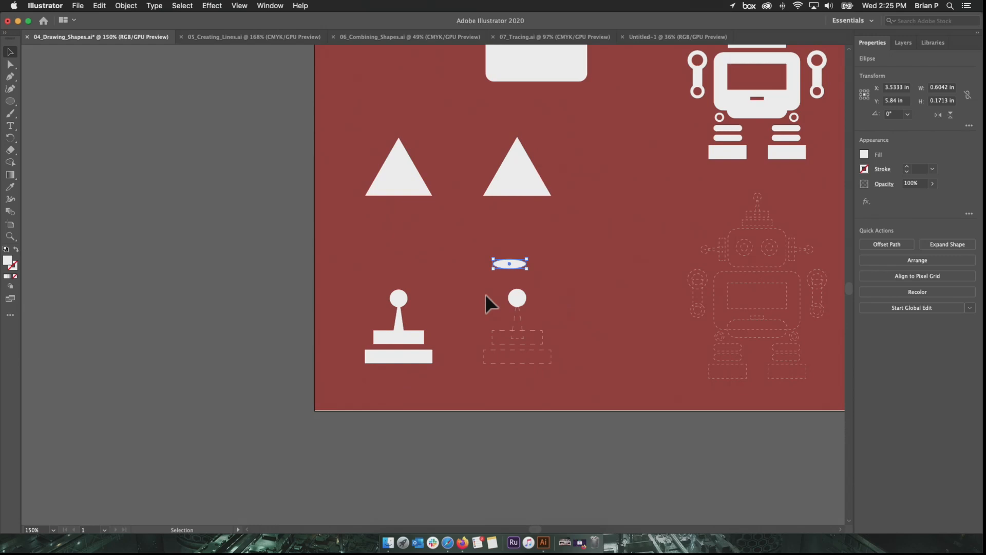
drag(484, 294, 388, 397)
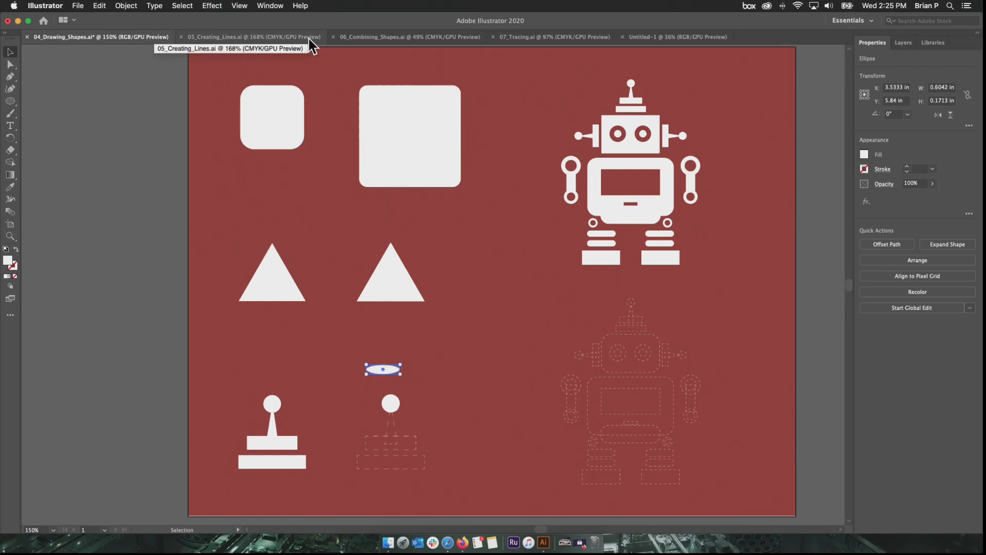
click(349, 40)
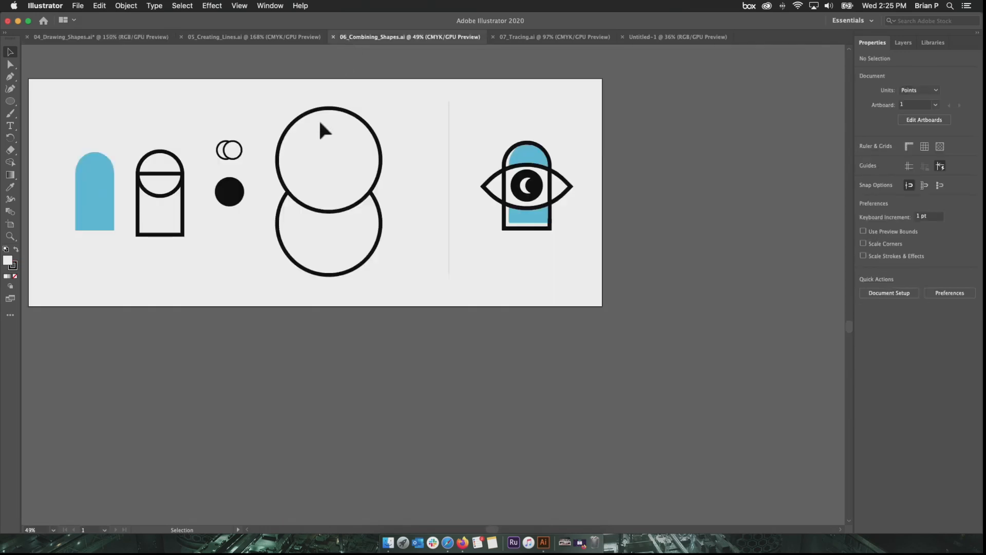
drag(272, 134, 387, 203)
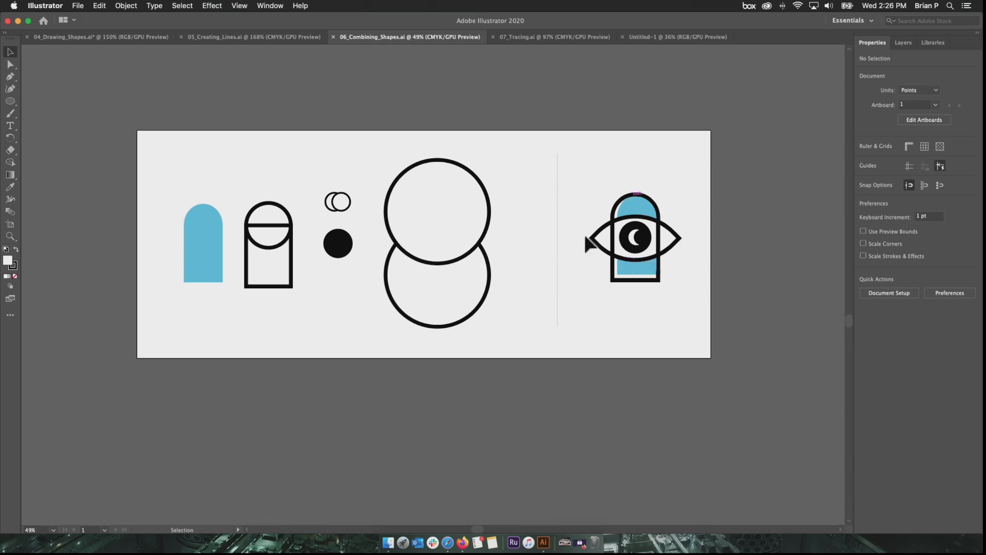
- Select the circle at the top of the outlined arch and magnify the area around it
click(276, 245)
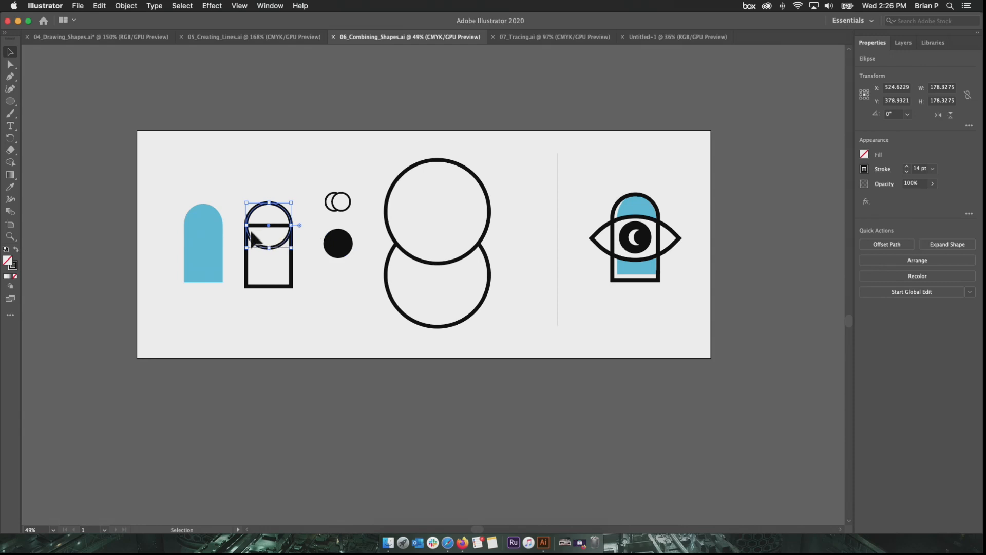
click(10, 237)
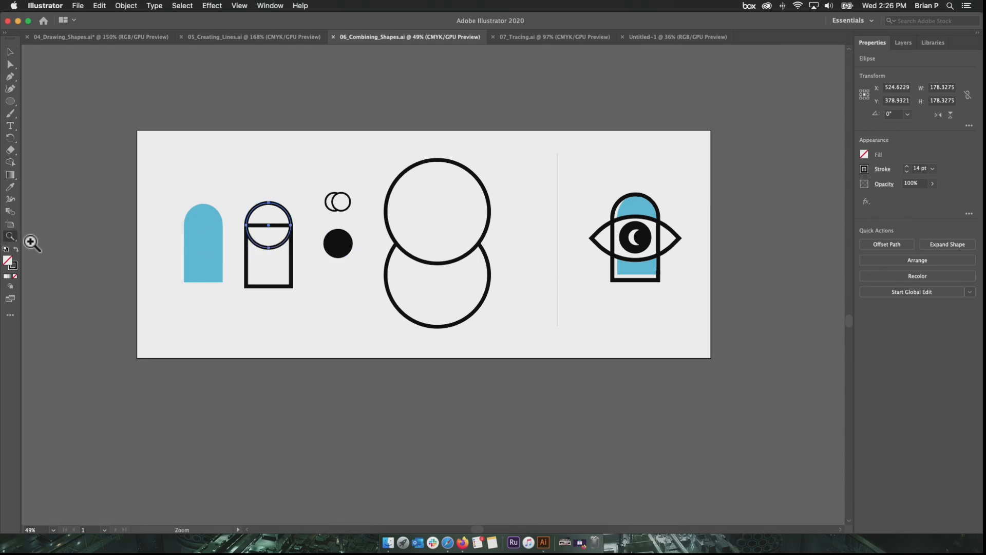
click(258, 251)
click(458, 249)
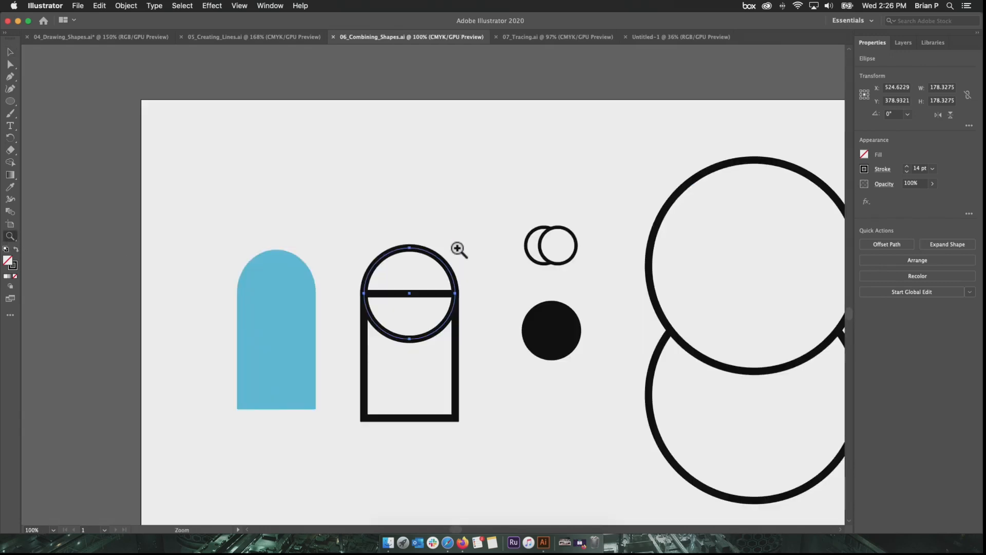